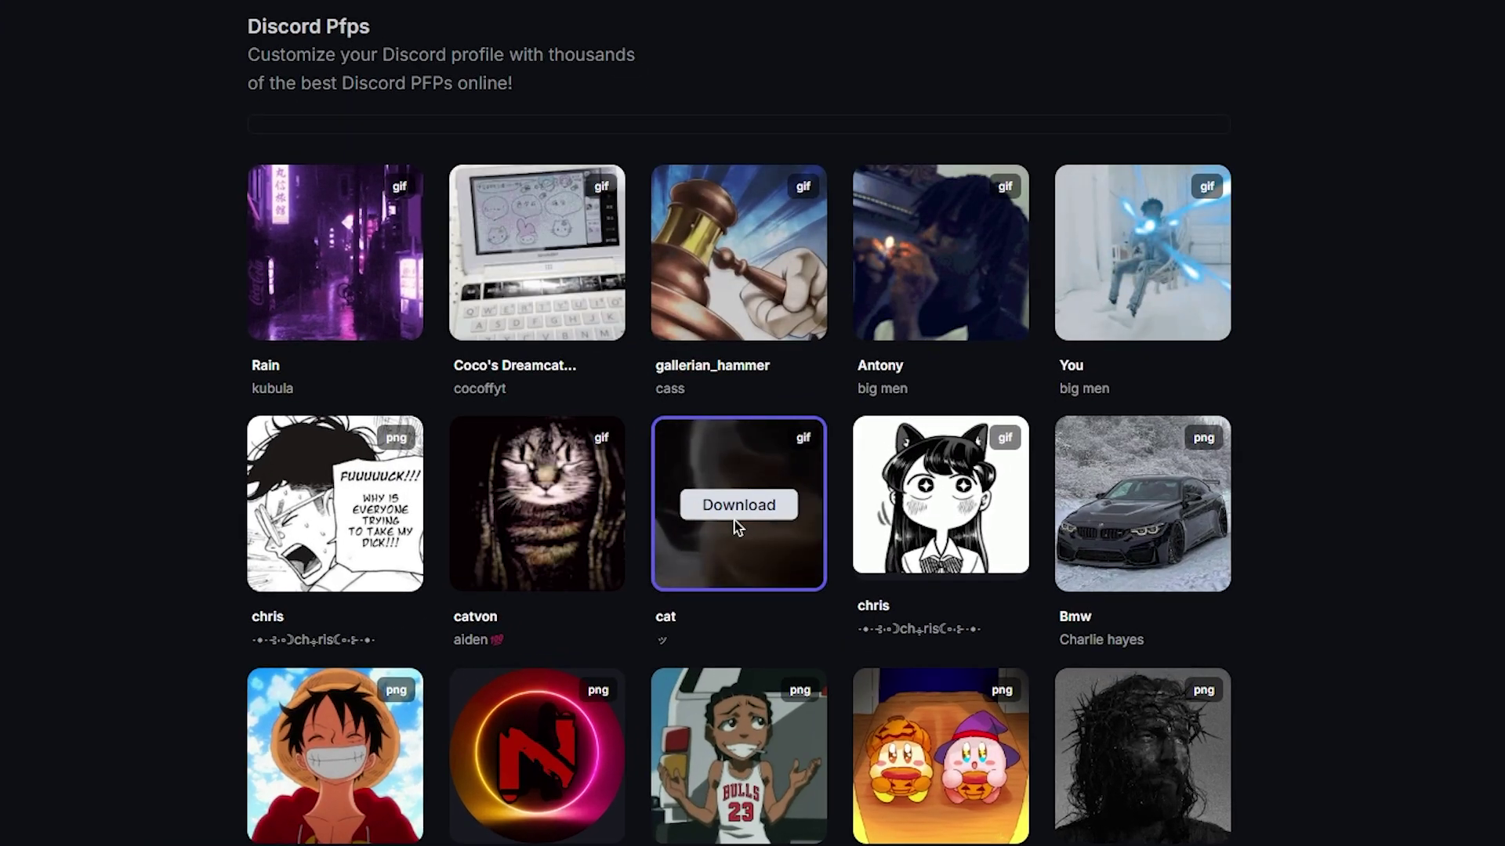
Step: Download the cat GIF profile picture from pfps.gg, then go to the Banners gallery
left_click(735, 522)
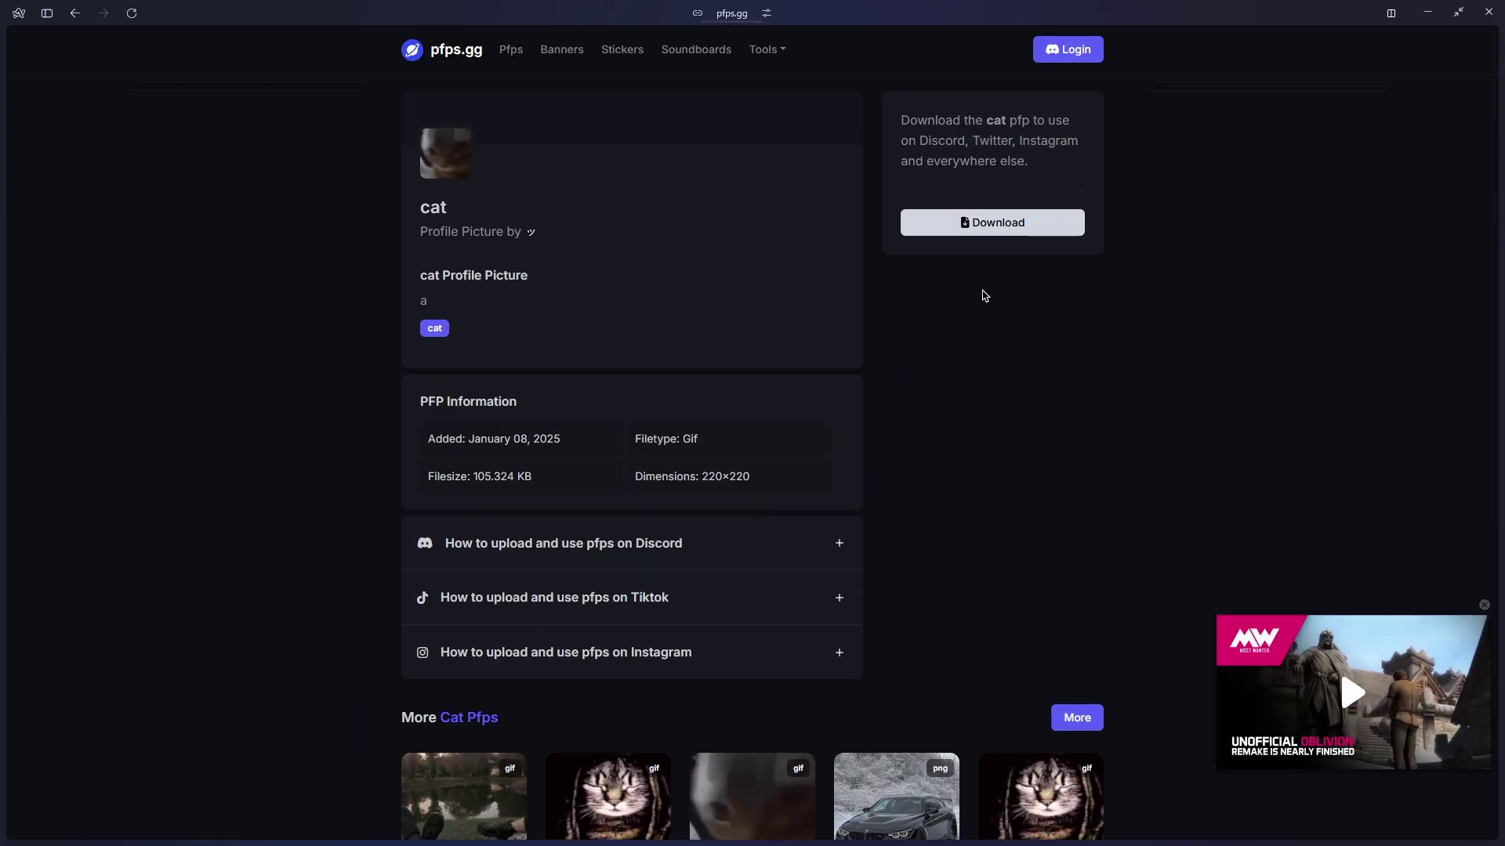
left_click(994, 231)
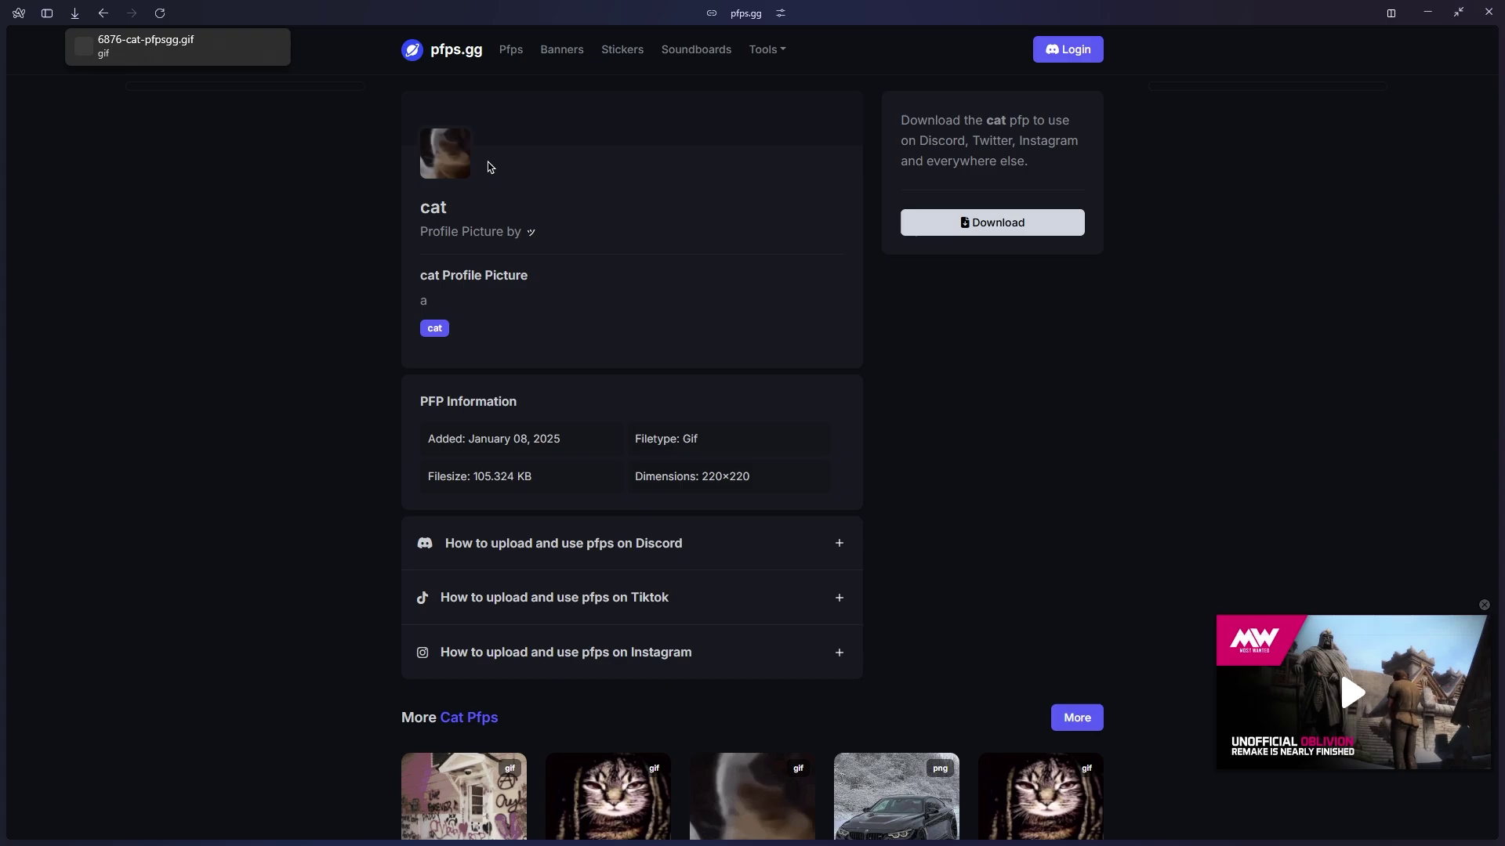
left_click(562, 50)
Step: Scroll the banners gallery and download the Smoke guy animated banner GIF
middle_click(1340, 205)
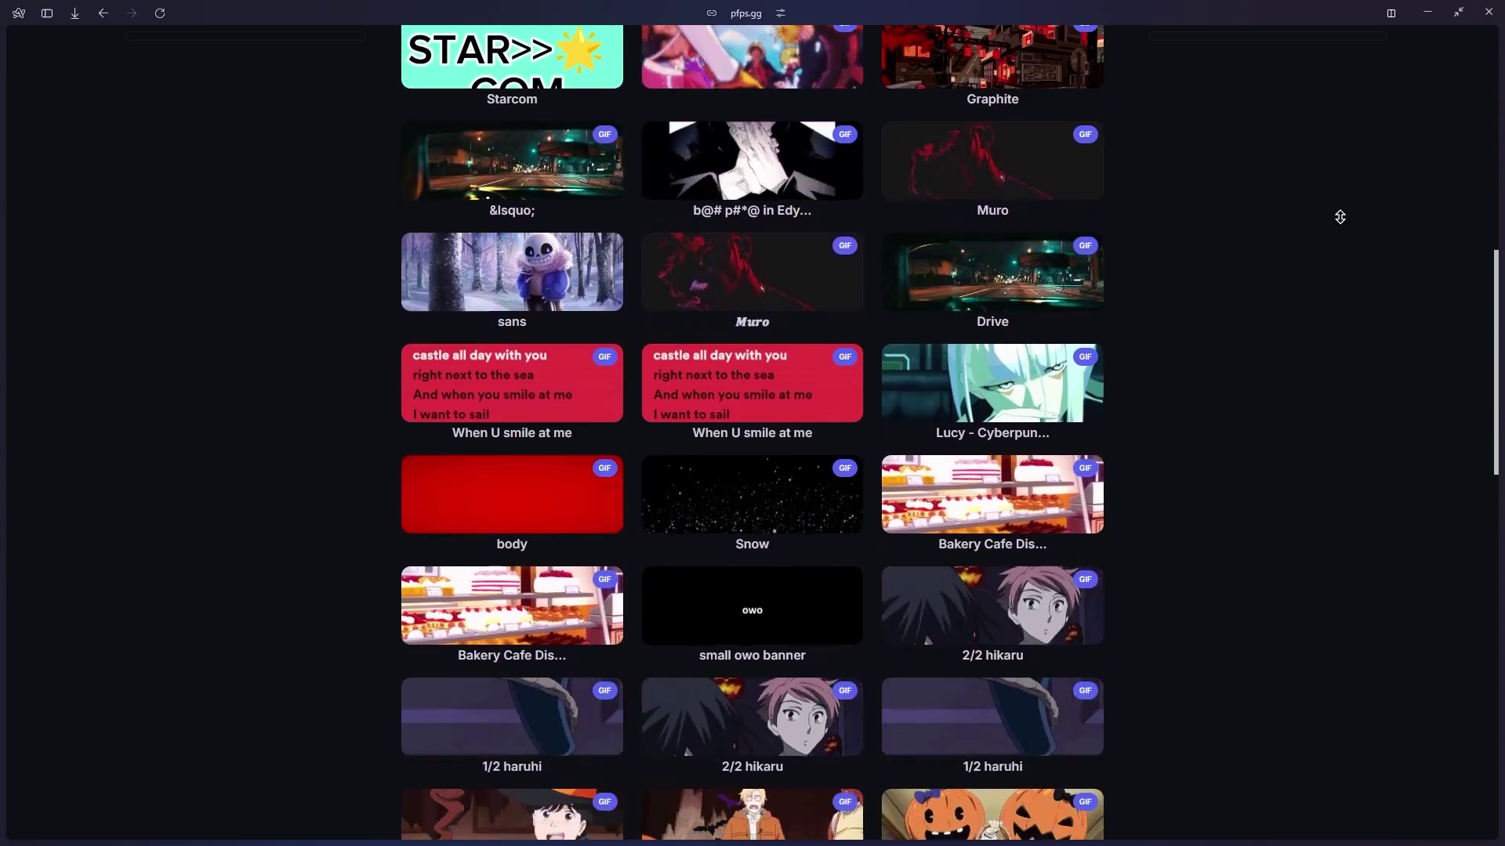
left_click(765, 404)
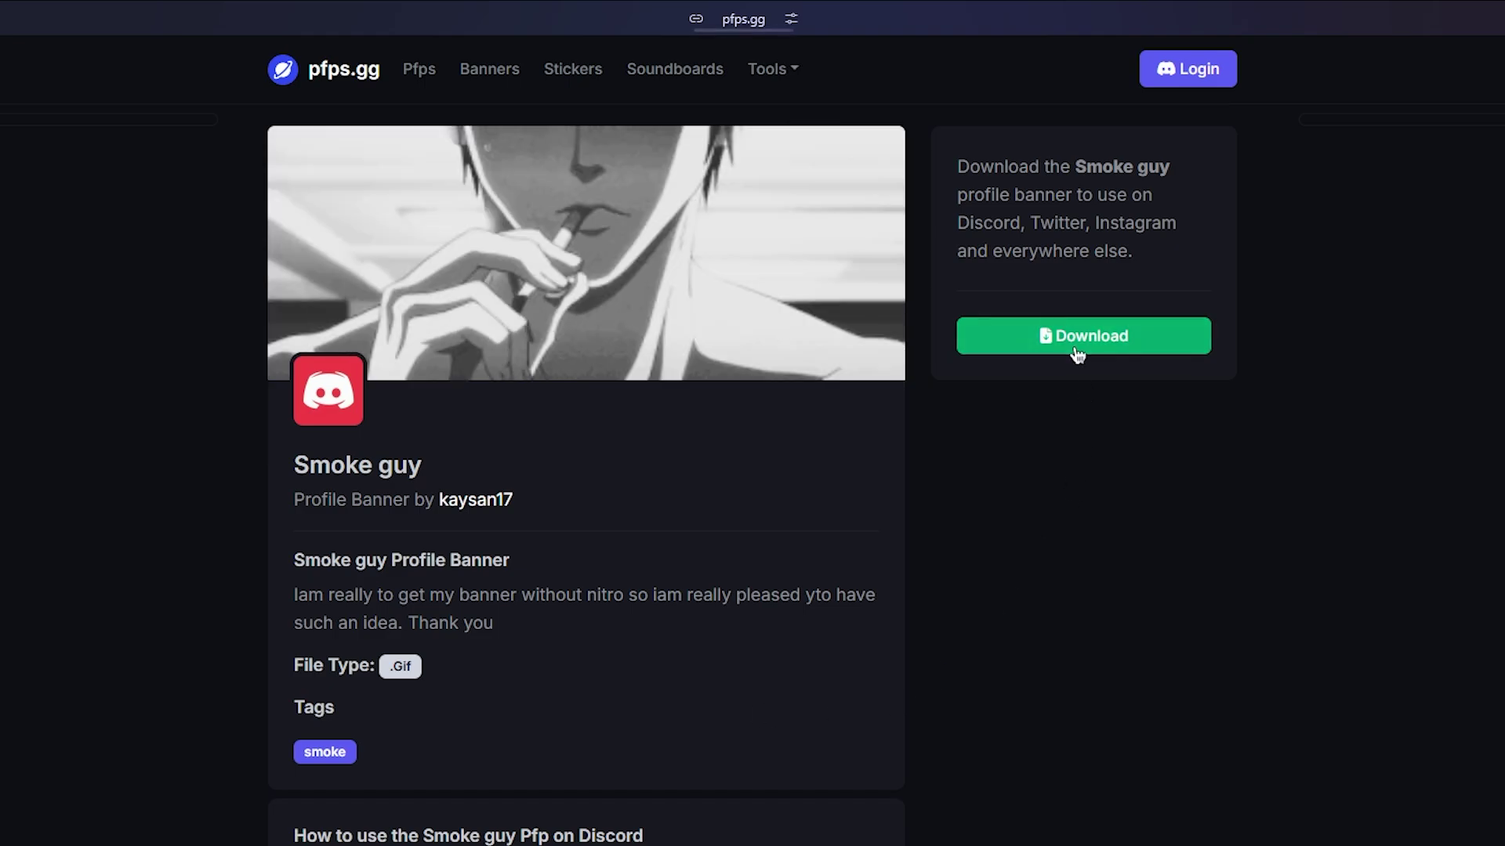
left_click(1078, 350)
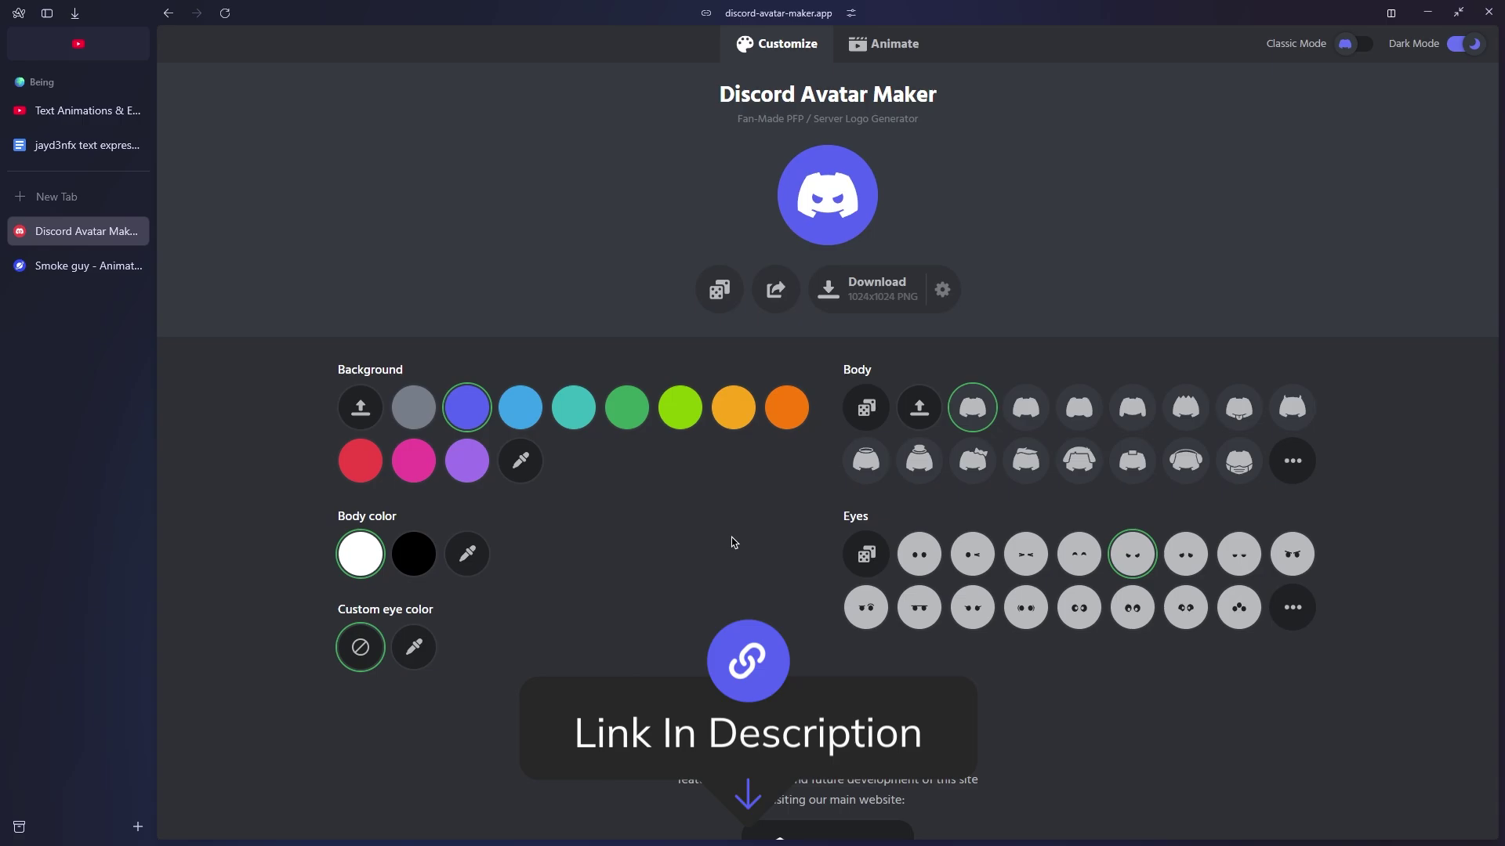
left_click(1356, 46)
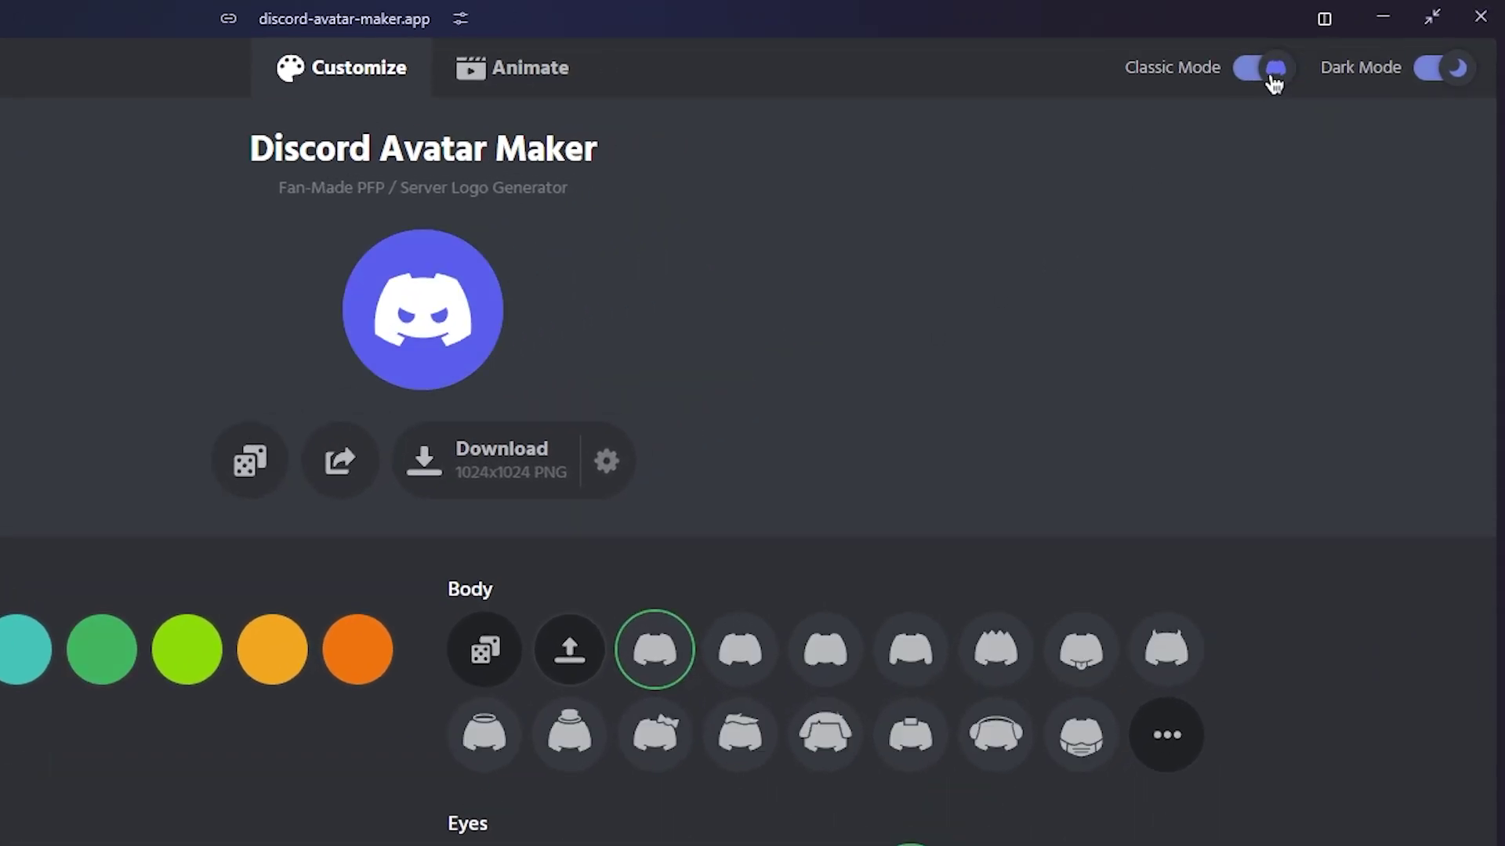
left_click(1272, 79)
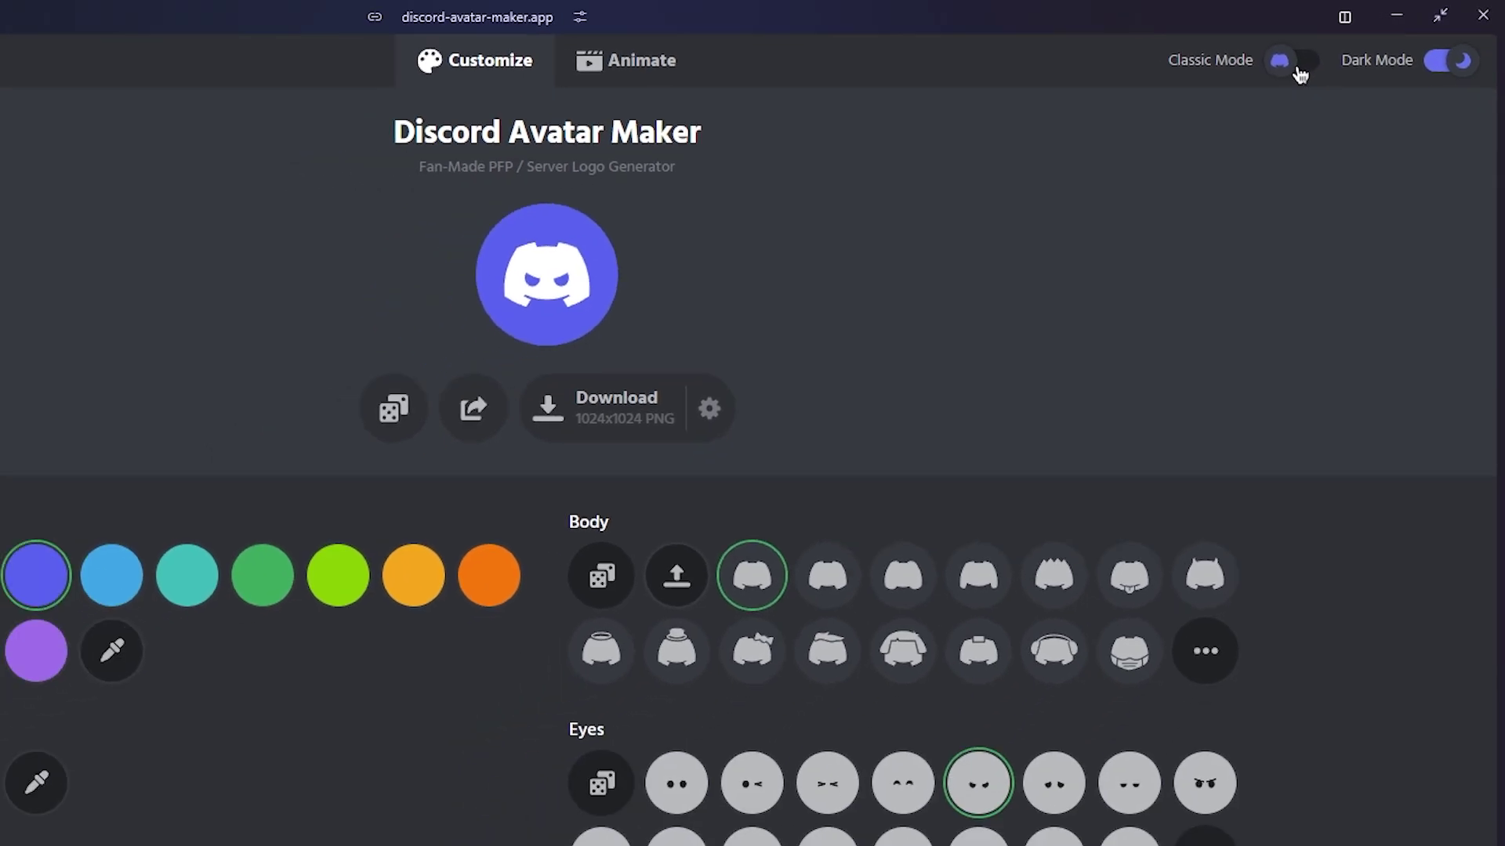
left_click(1357, 46)
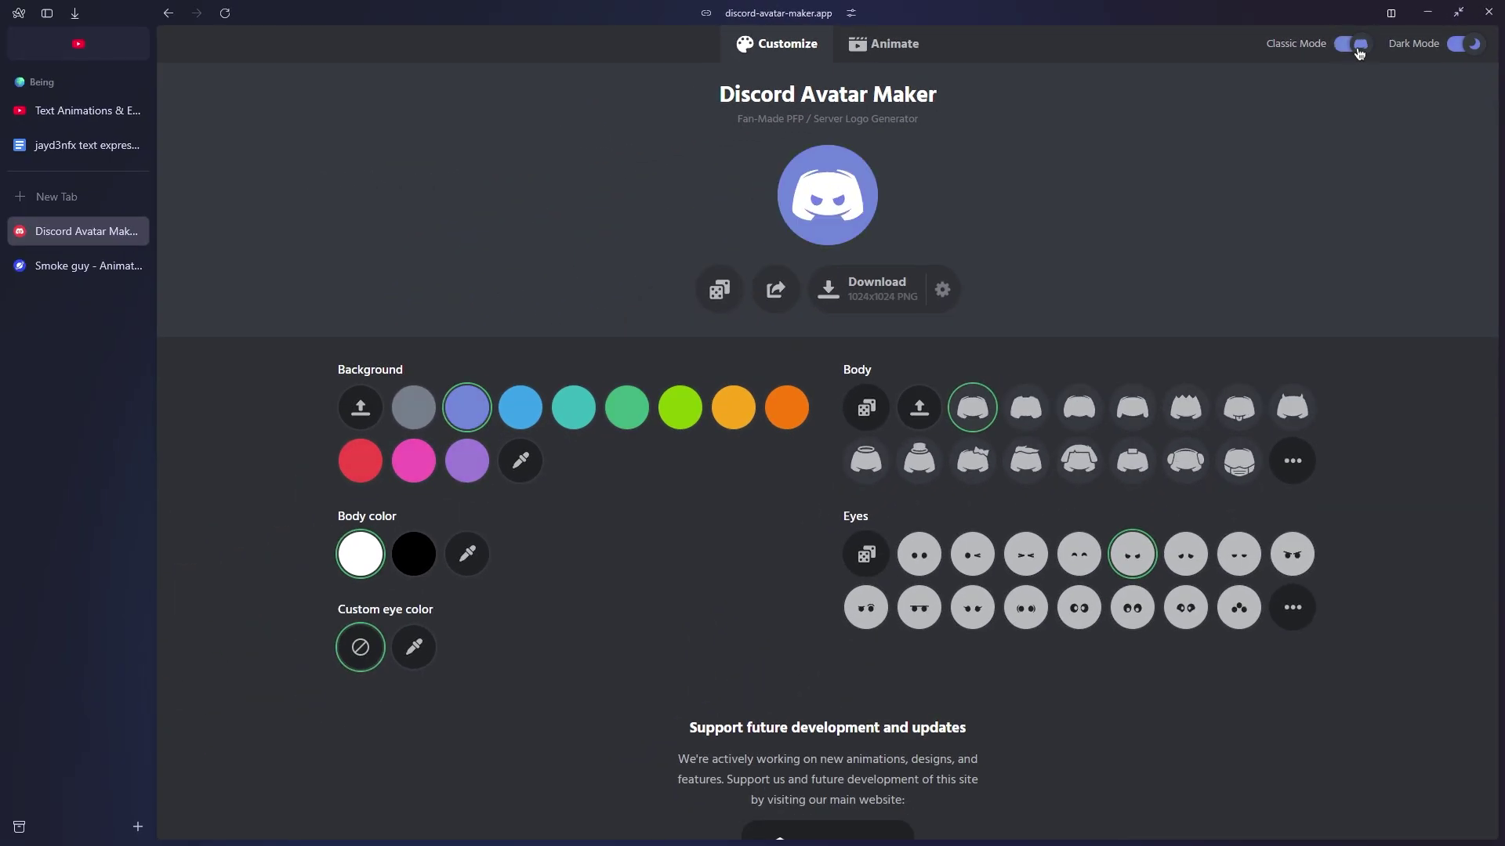
left_click(1360, 46)
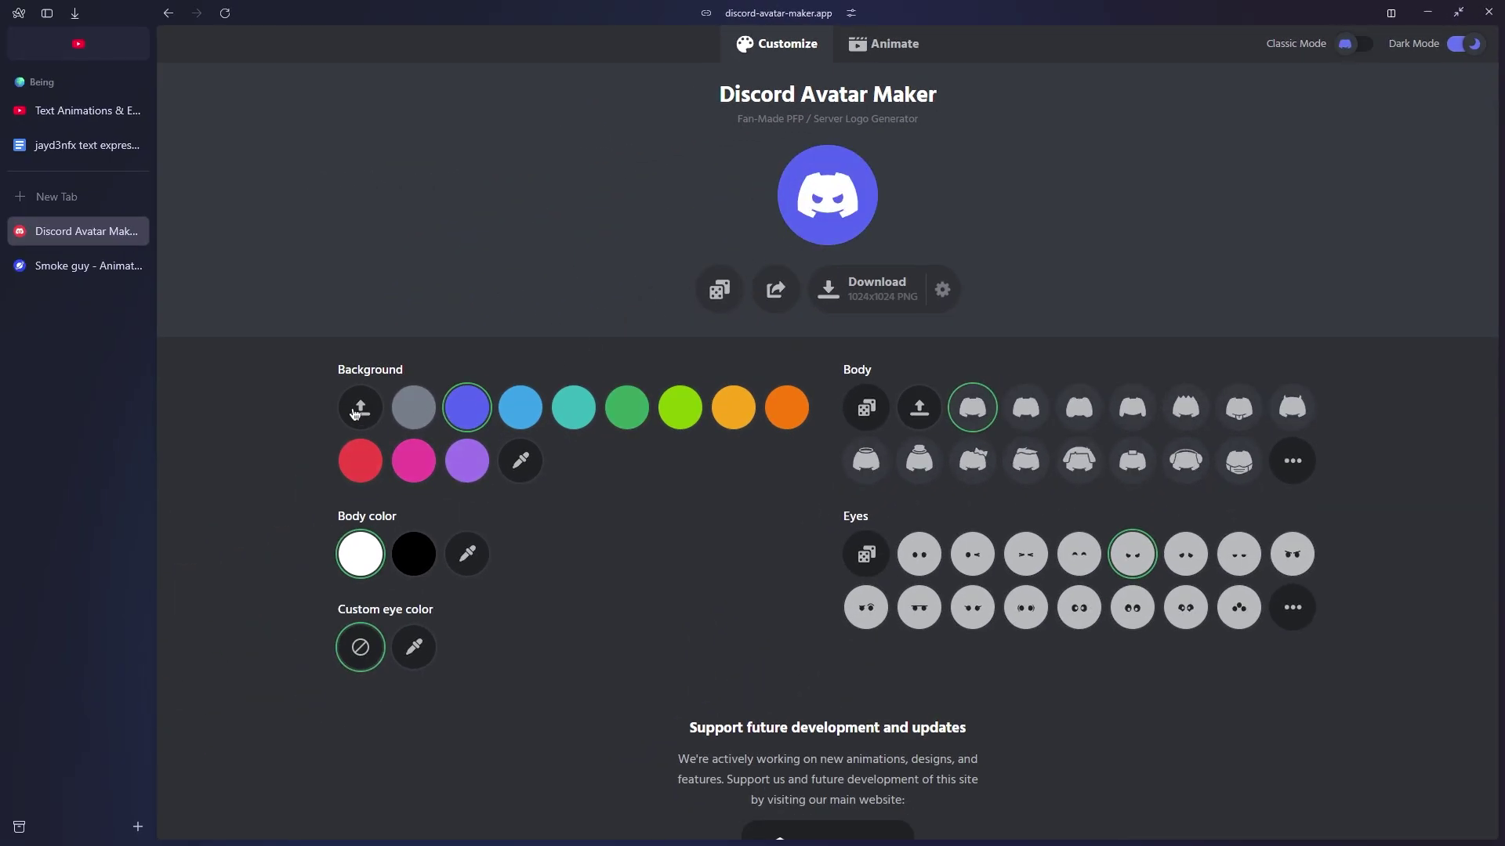
Step: Try light blue, teal, green and lime backgrounds, then return to blurple
left_click(520, 419)
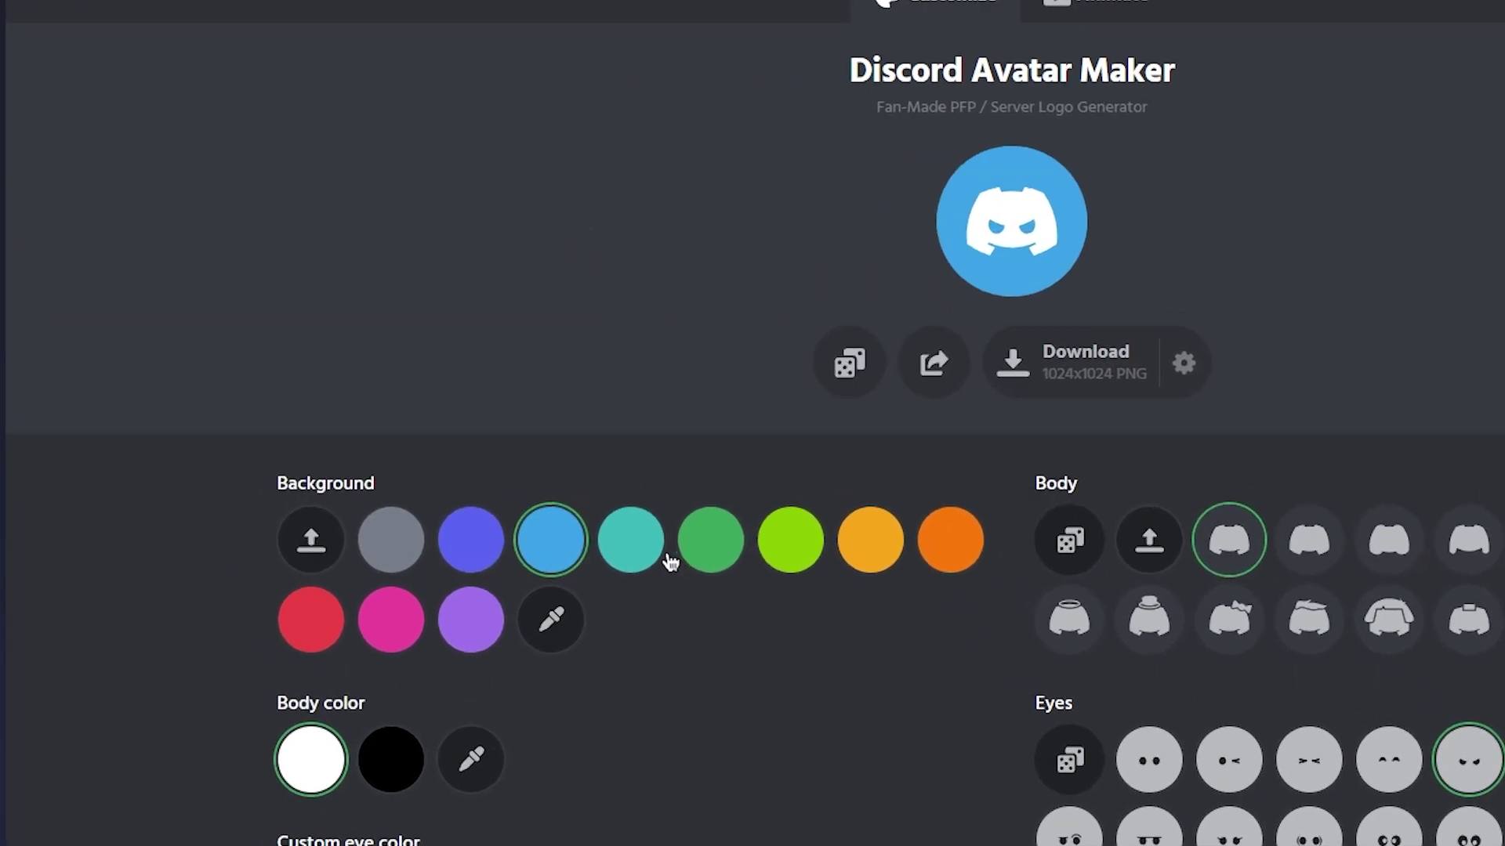
left_click(587, 413)
left_click(638, 422)
left_click(697, 410)
left_click(482, 540)
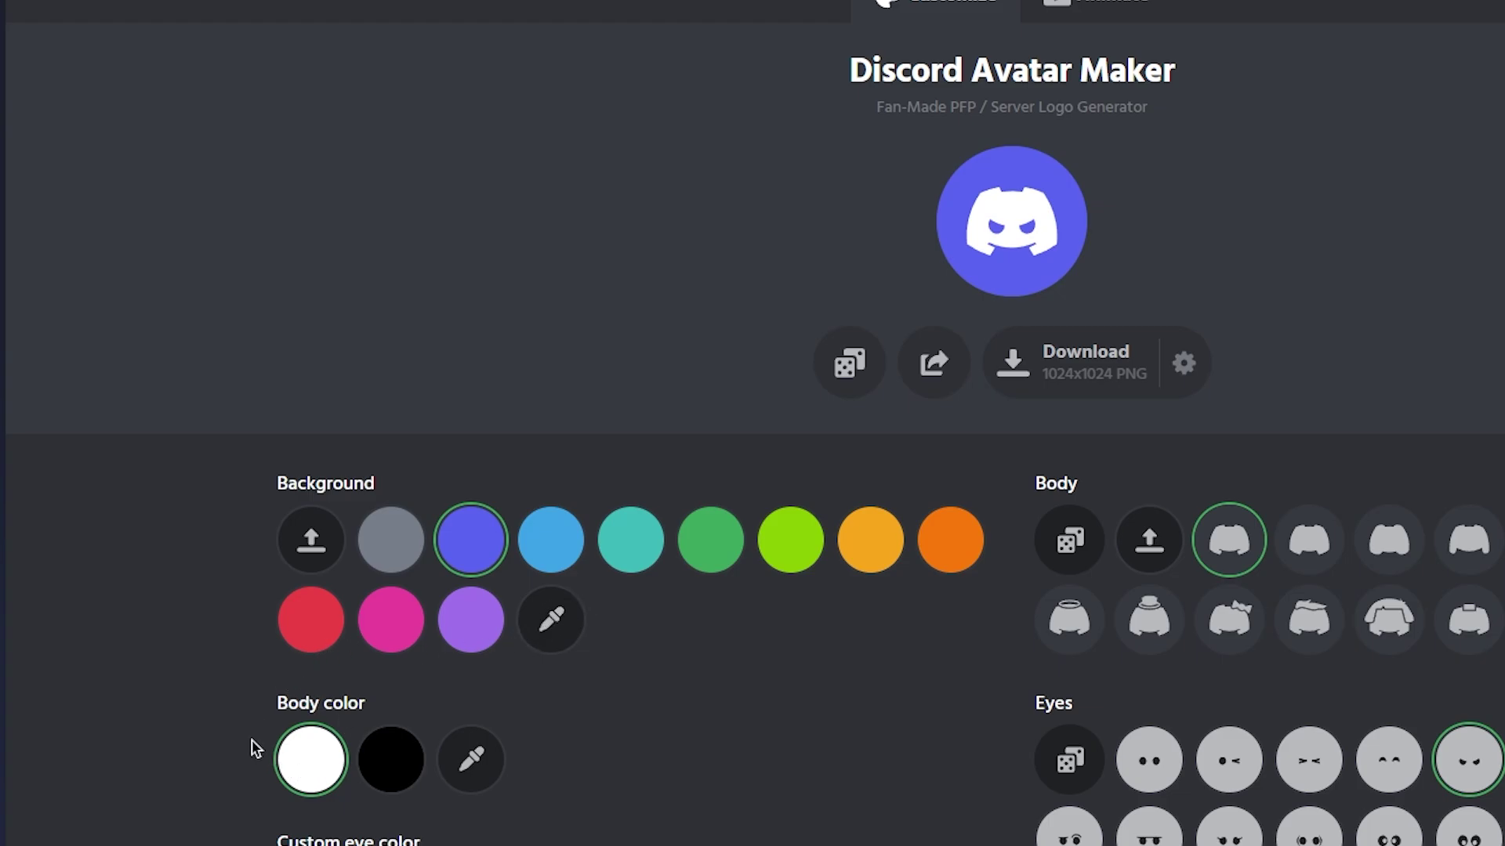
Step: Try a magenta body, revert to white, and set a custom purple eye colour
scroll(392, 636, "down", 2)
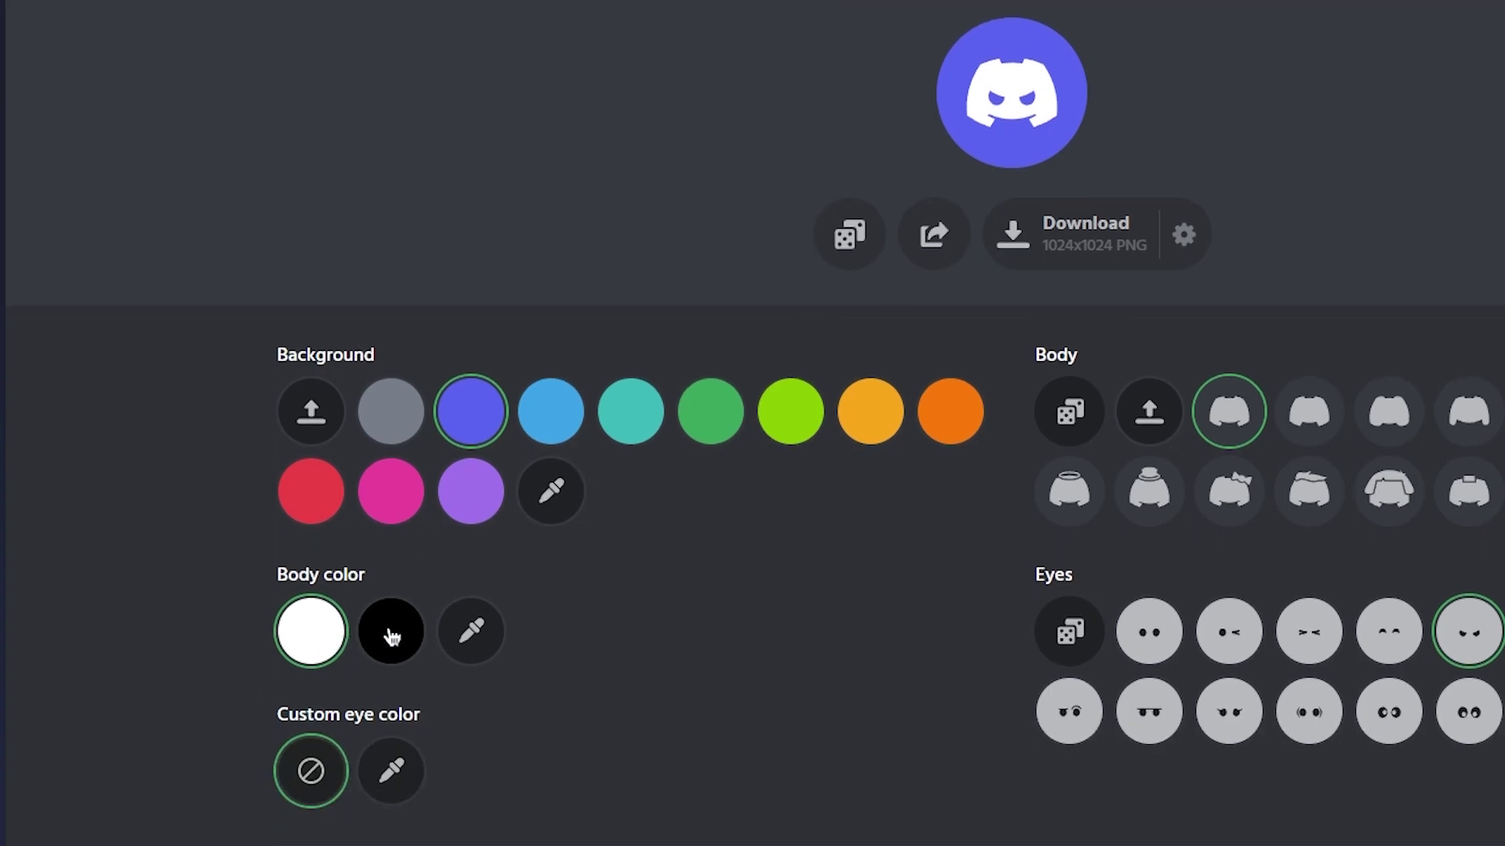
left_click(474, 642)
left_click_drag(643, 730, 522, 743)
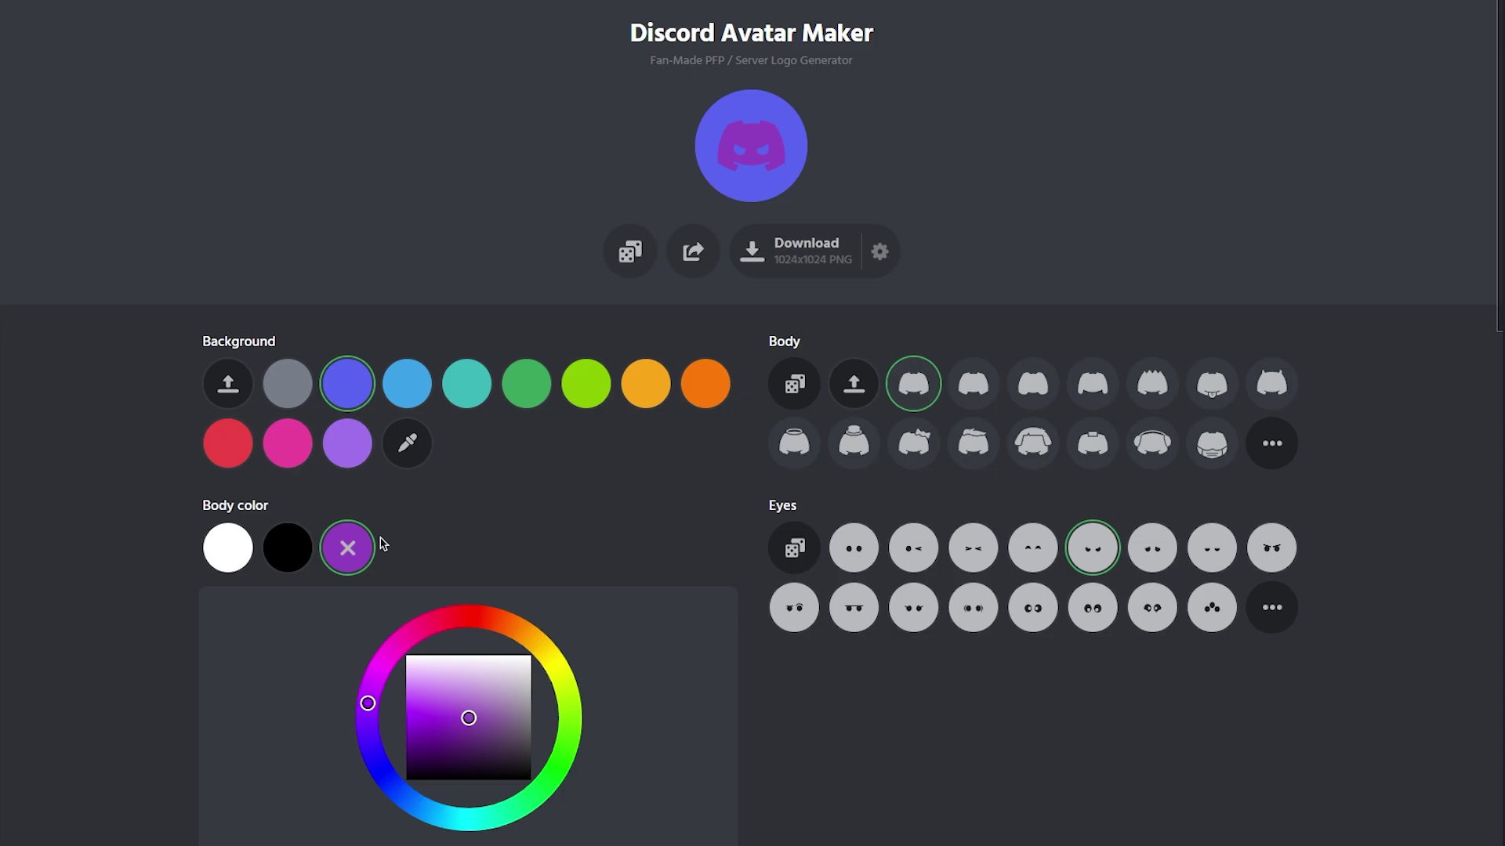
left_click(348, 549)
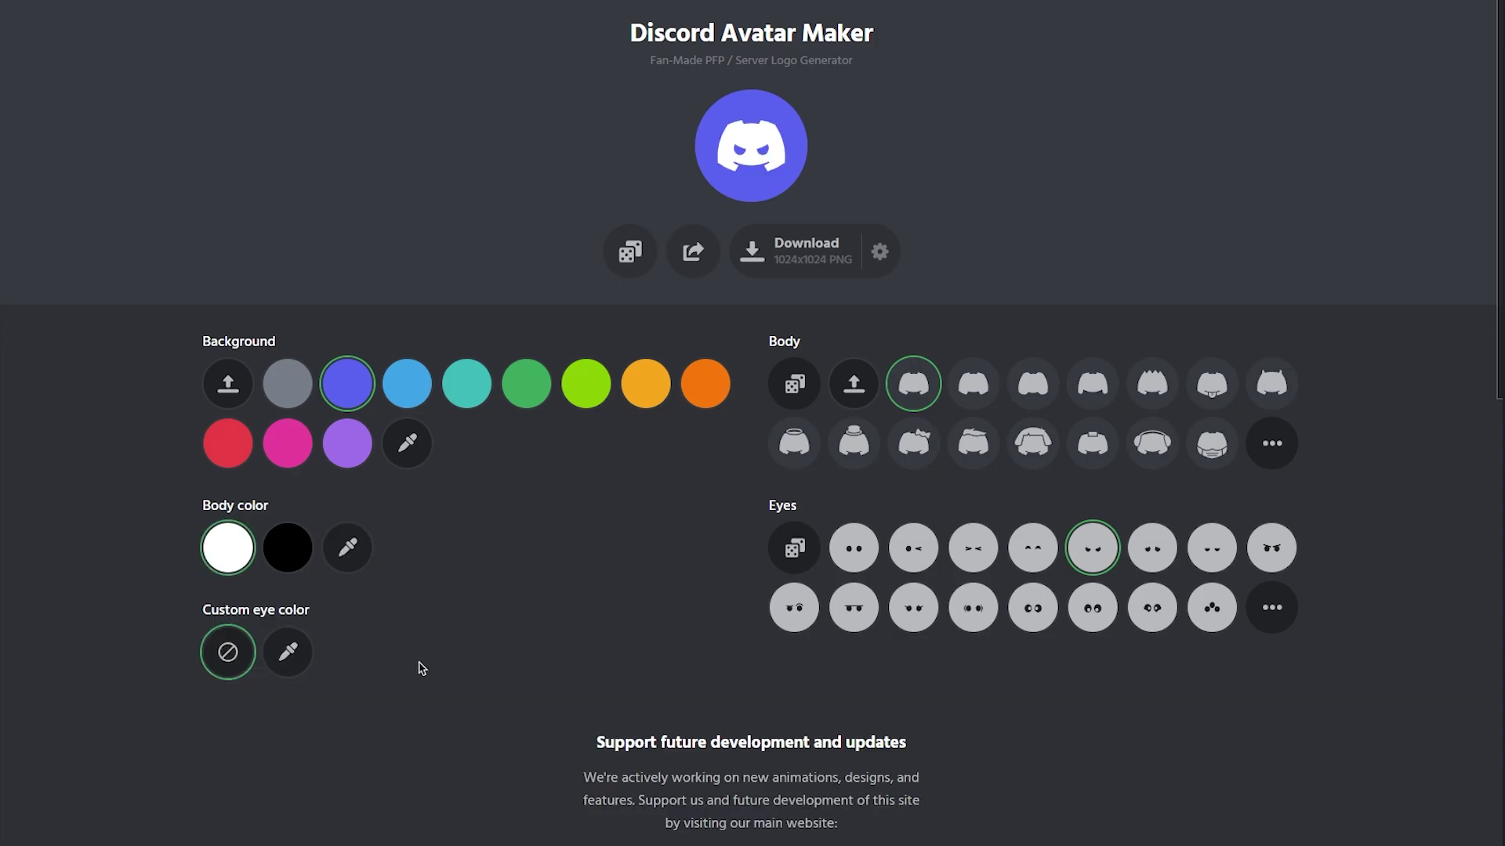
left_click(287, 651)
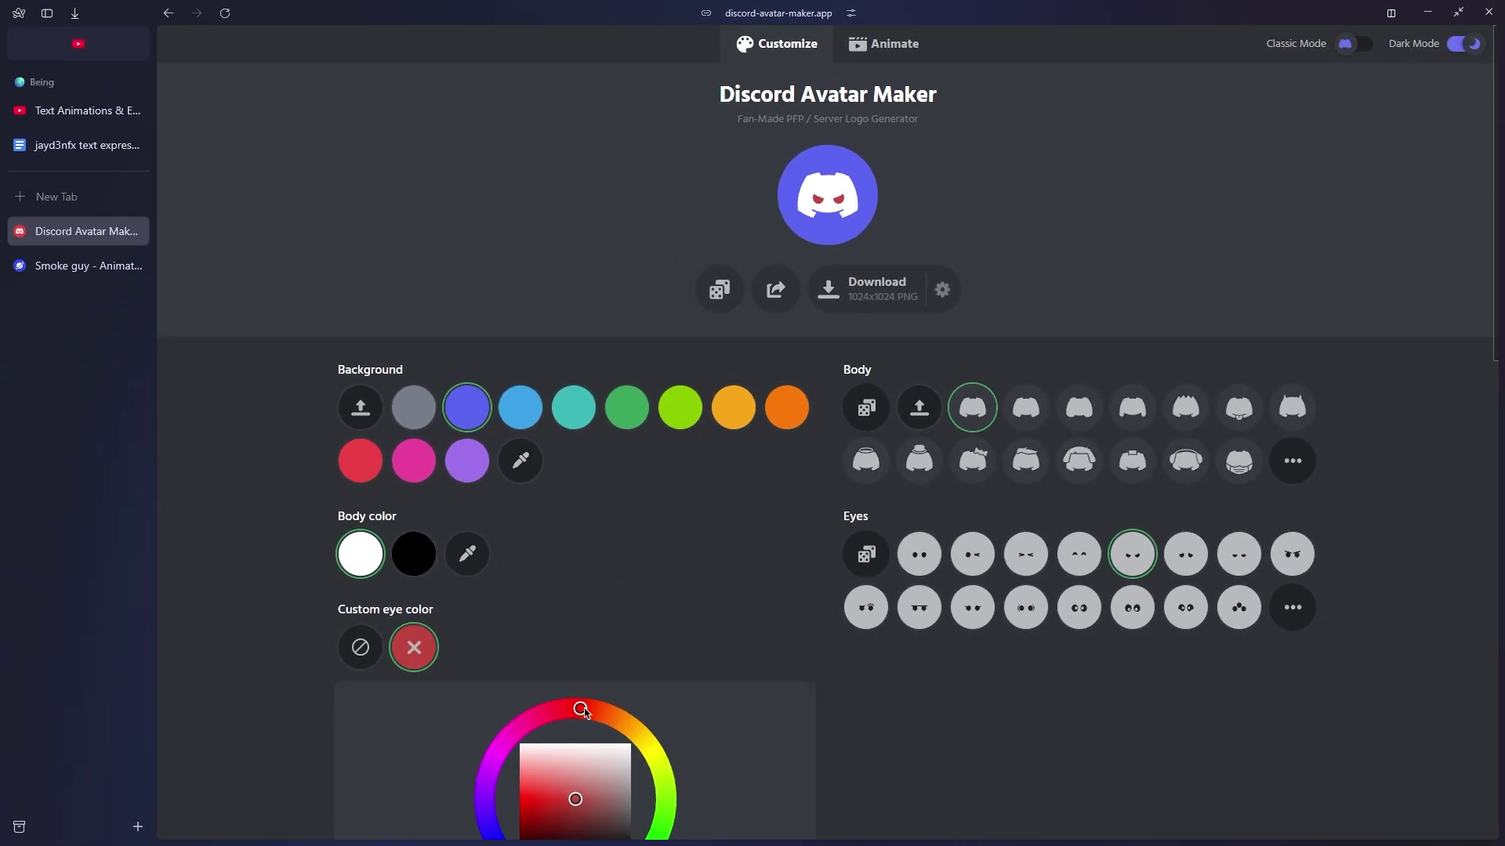
left_click_drag(548, 715, 486, 776)
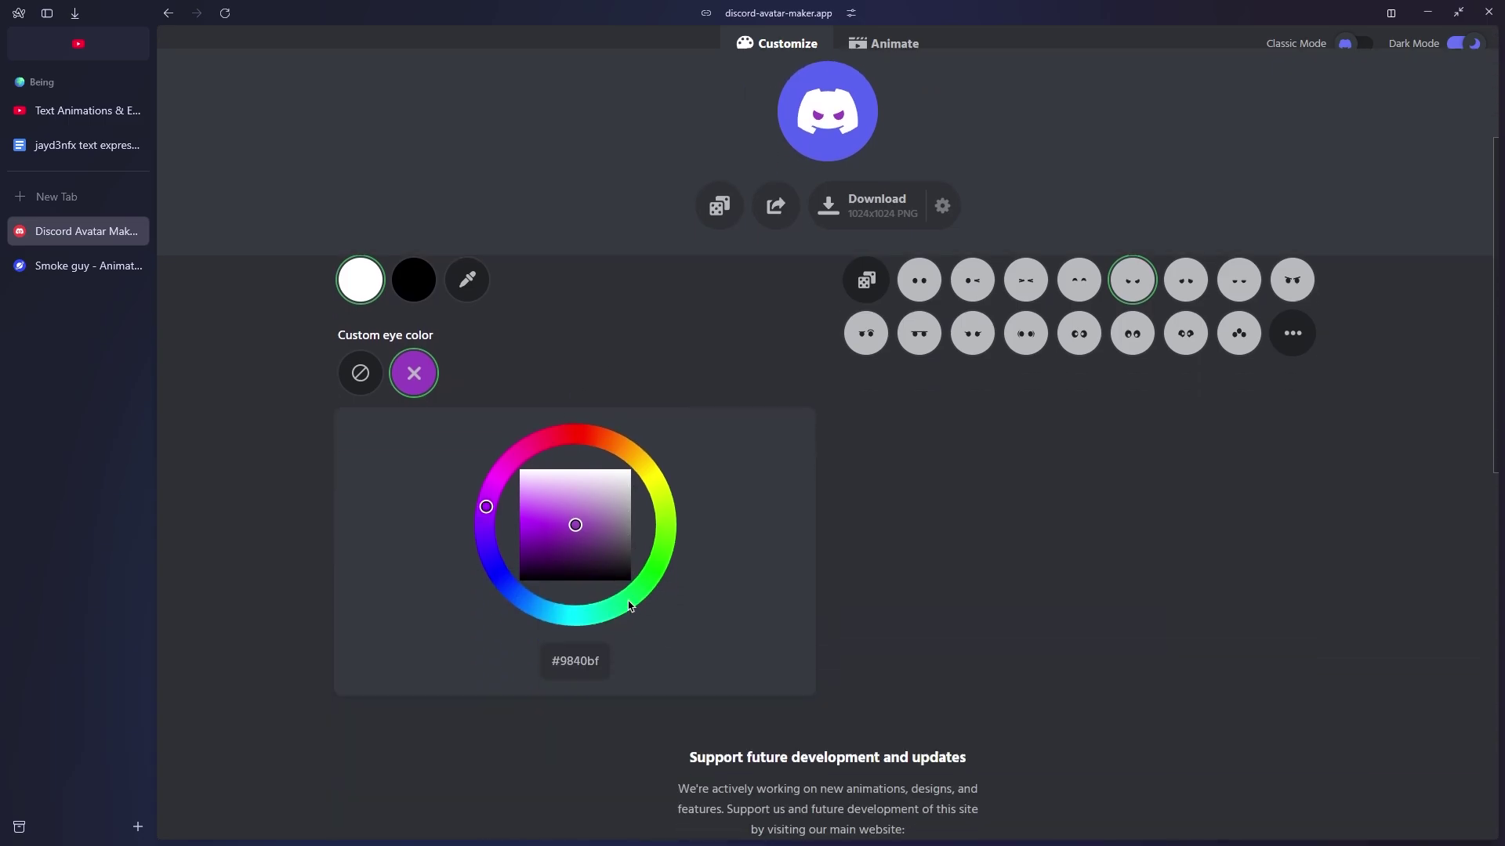
Step: Clear the custom eye colour, then give the avatar horns and winking eyes
left_click(359, 647)
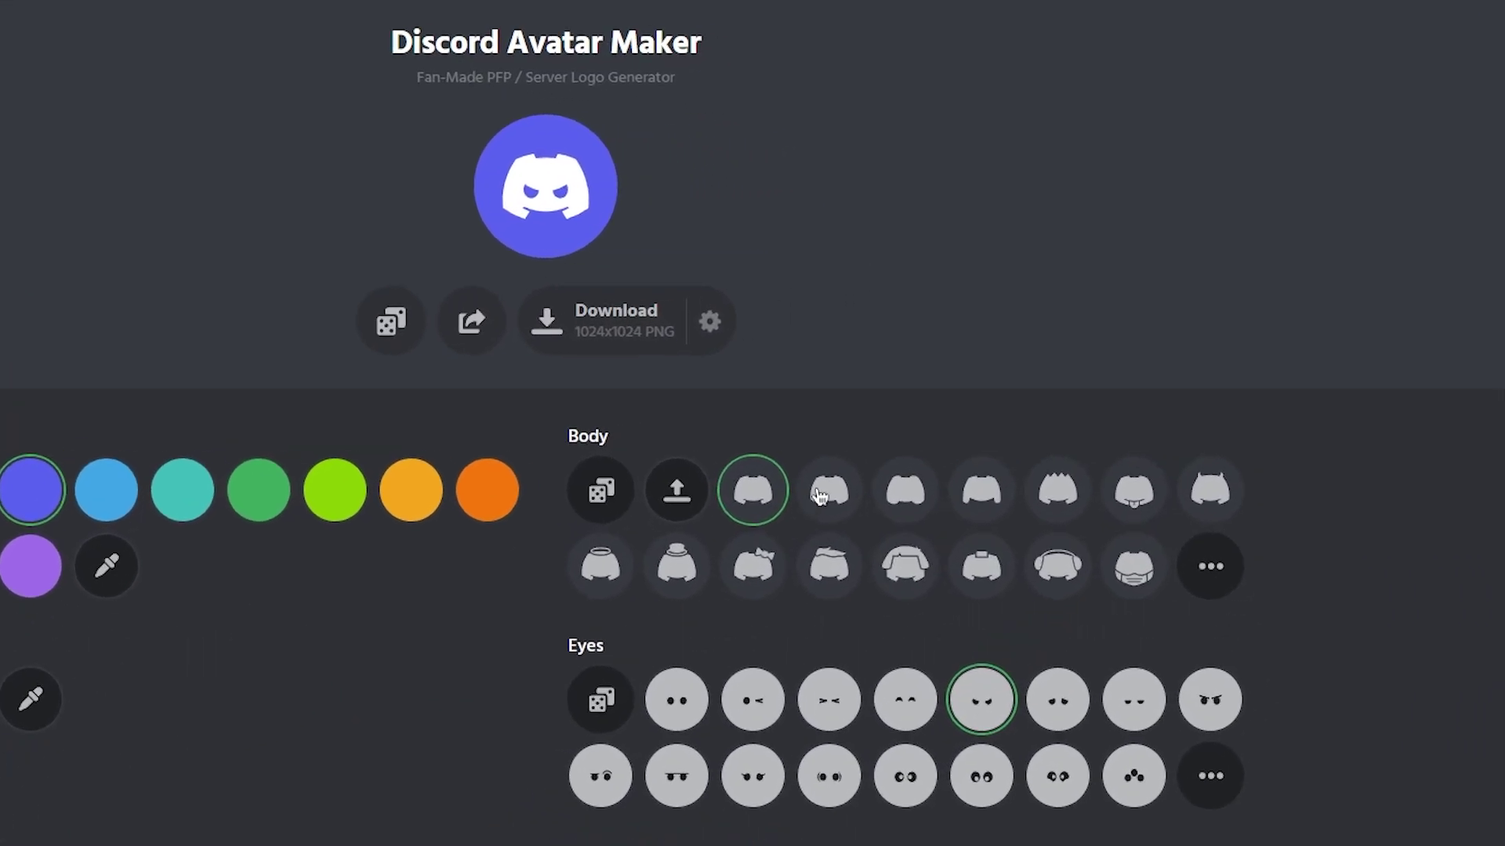
left_click(1207, 567)
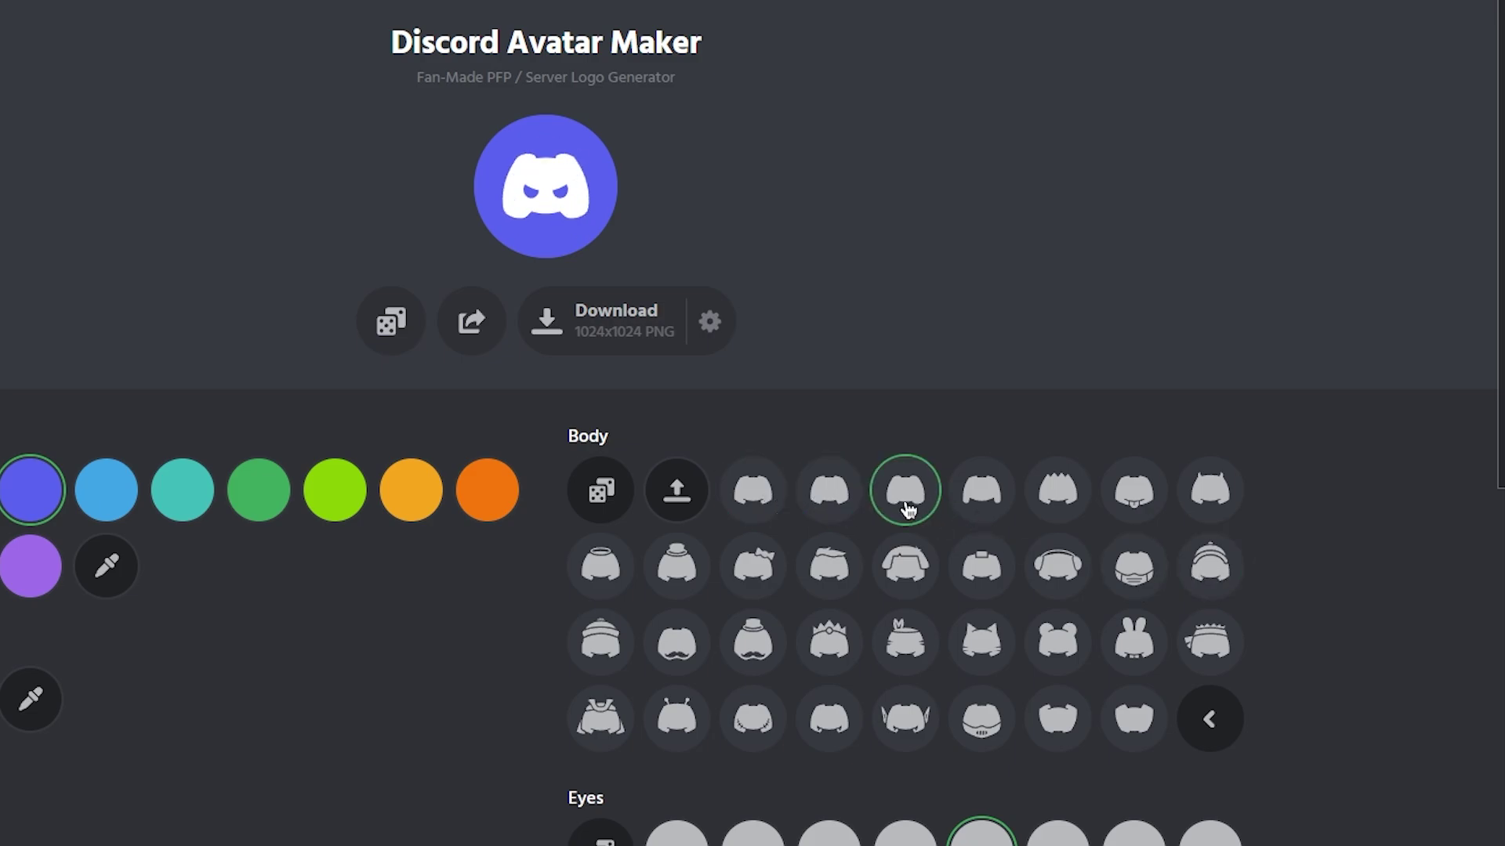
left_click(678, 494)
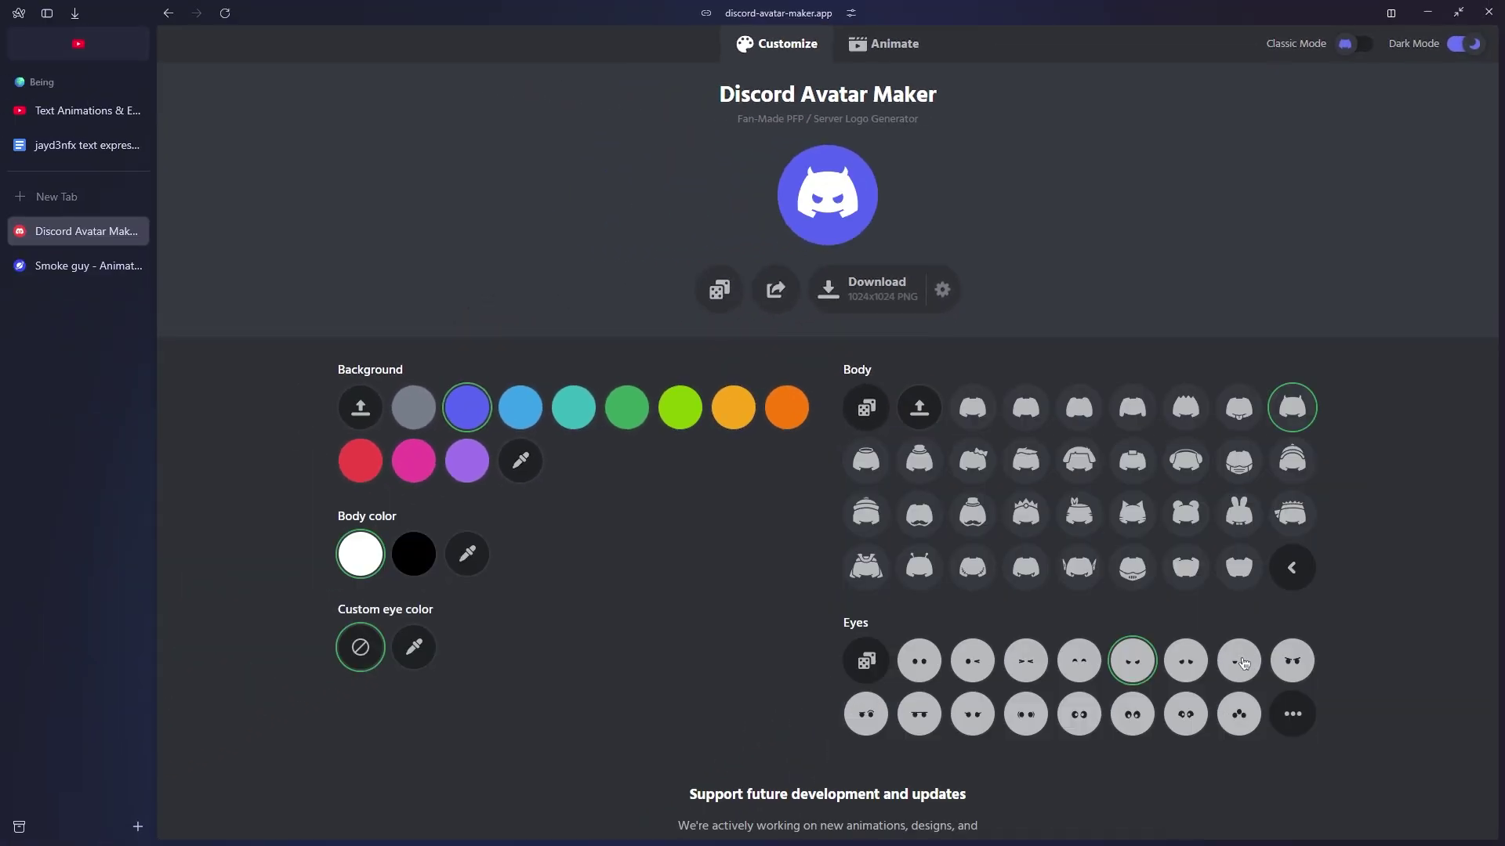
left_click(1293, 660)
left_click(1239, 714)
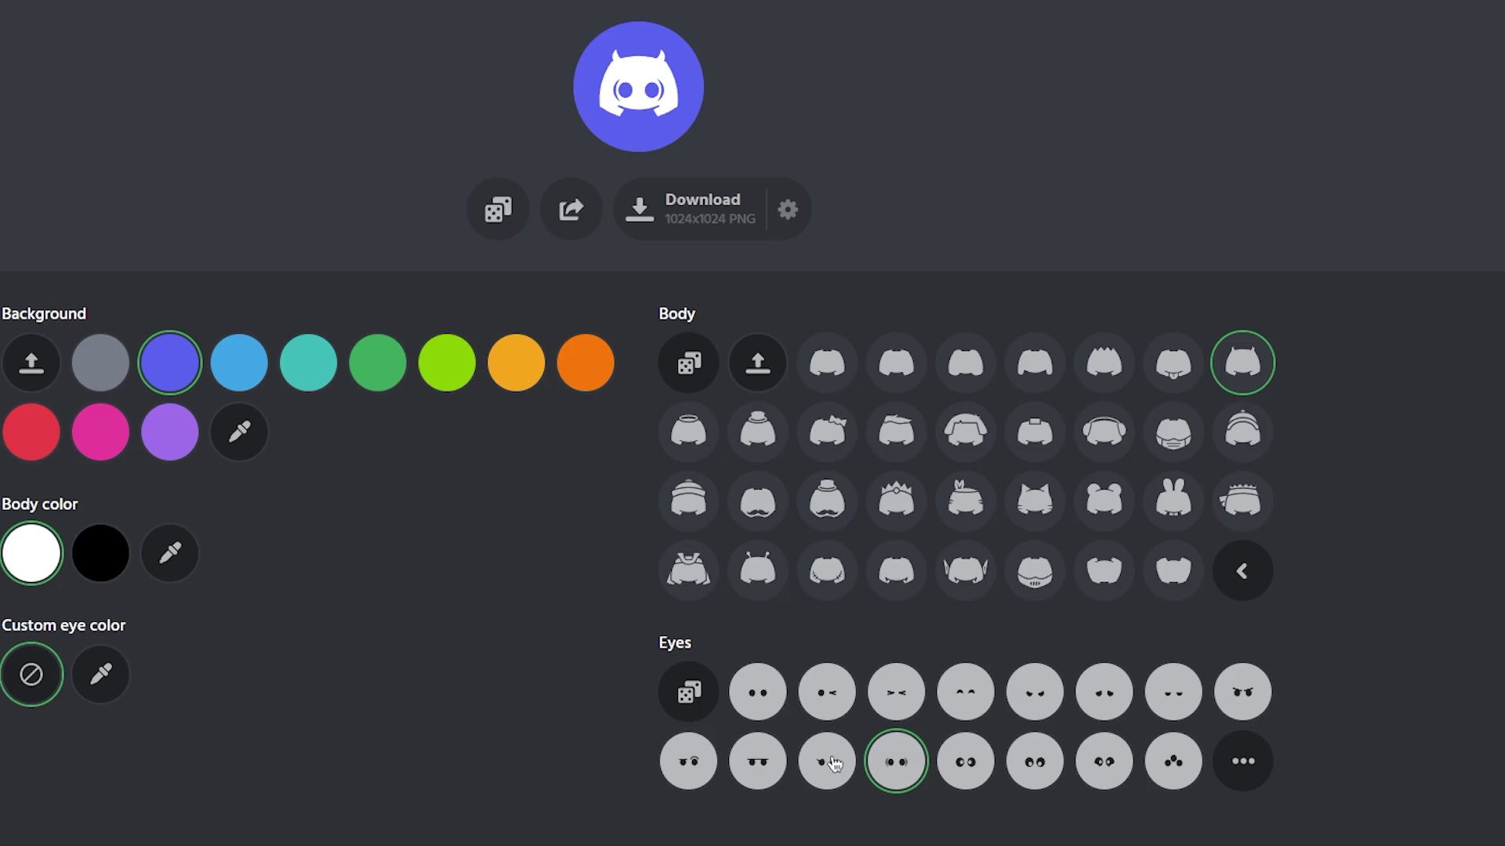
left_click(829, 692)
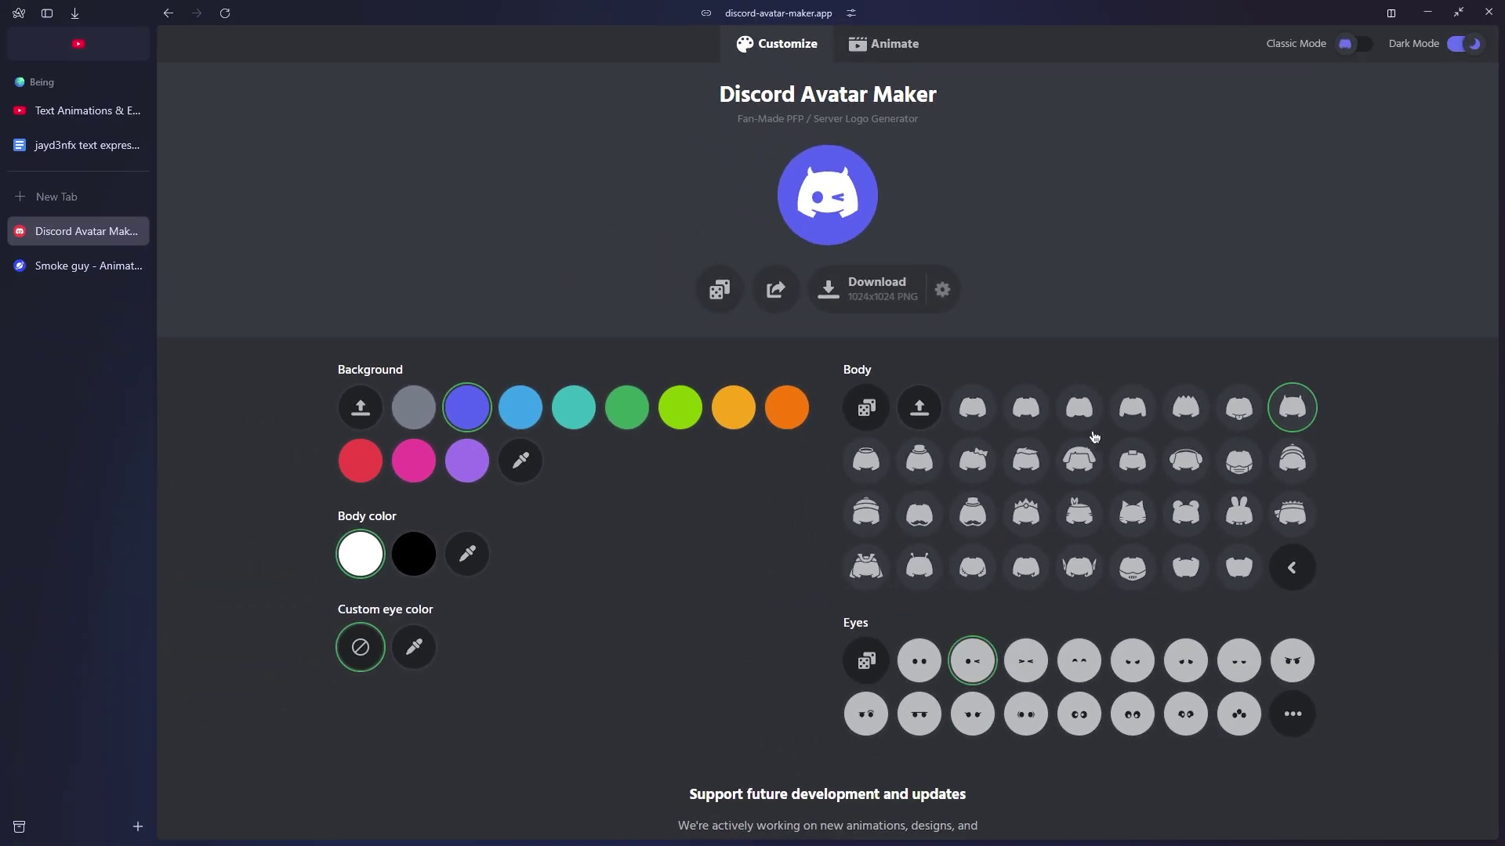
Step: Download the horned winking avatar as a 1024px PNG with no background
left_click(945, 292)
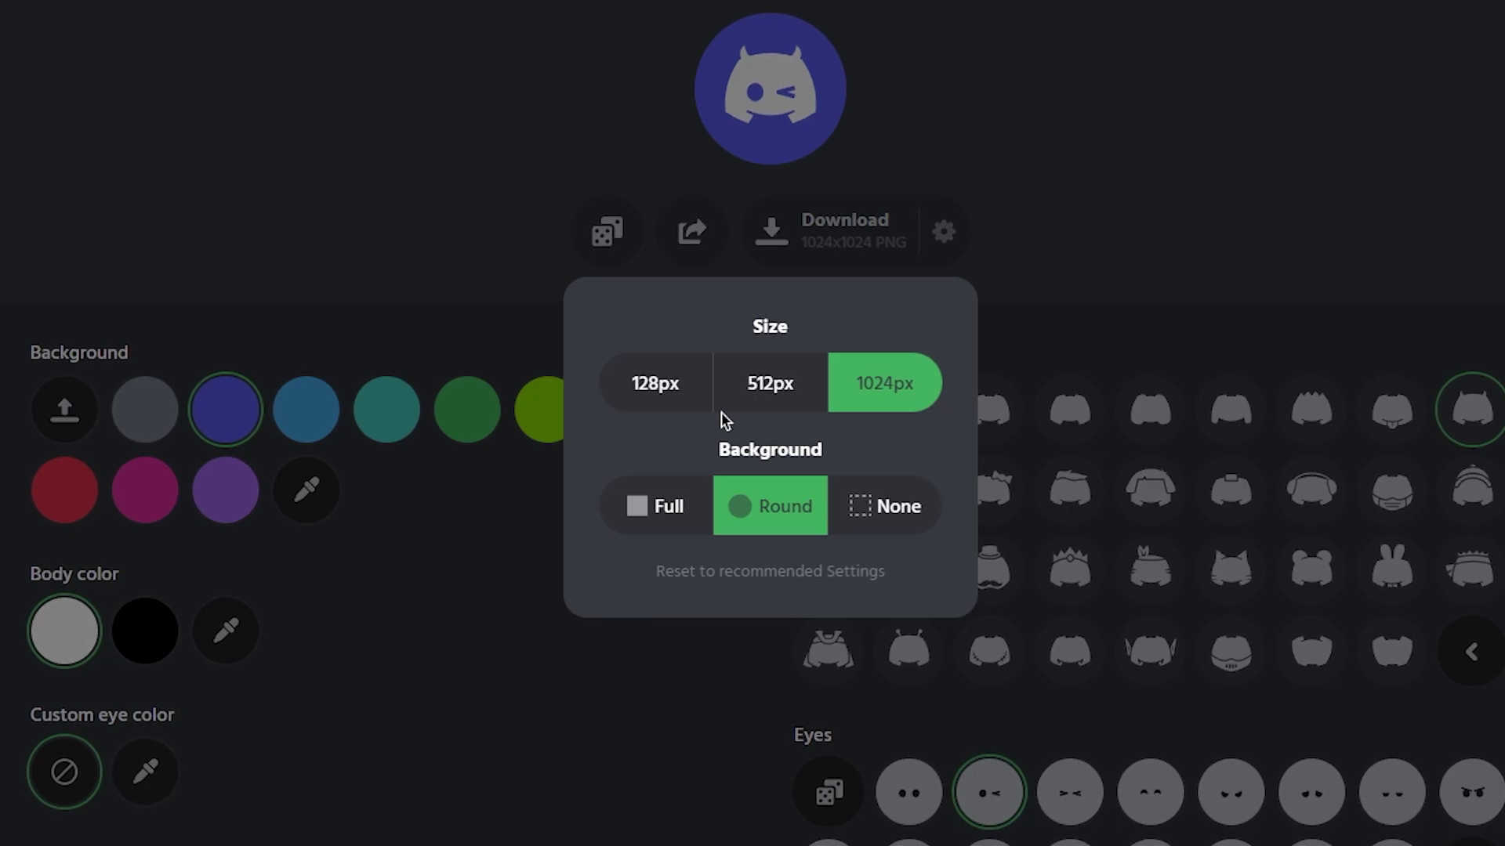
left_click(646, 388)
left_click(779, 396)
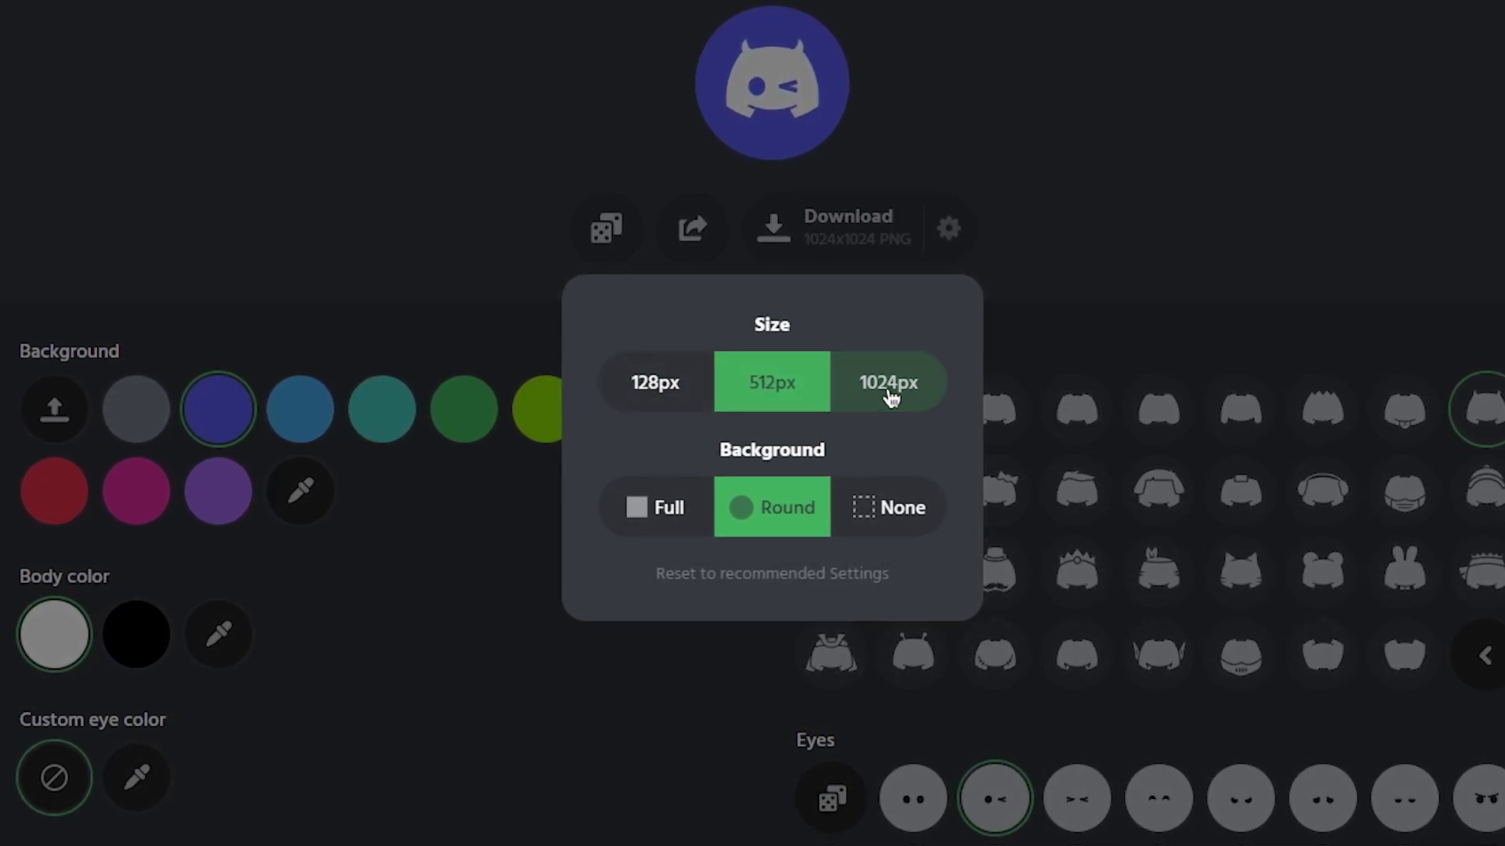
left_click(891, 395)
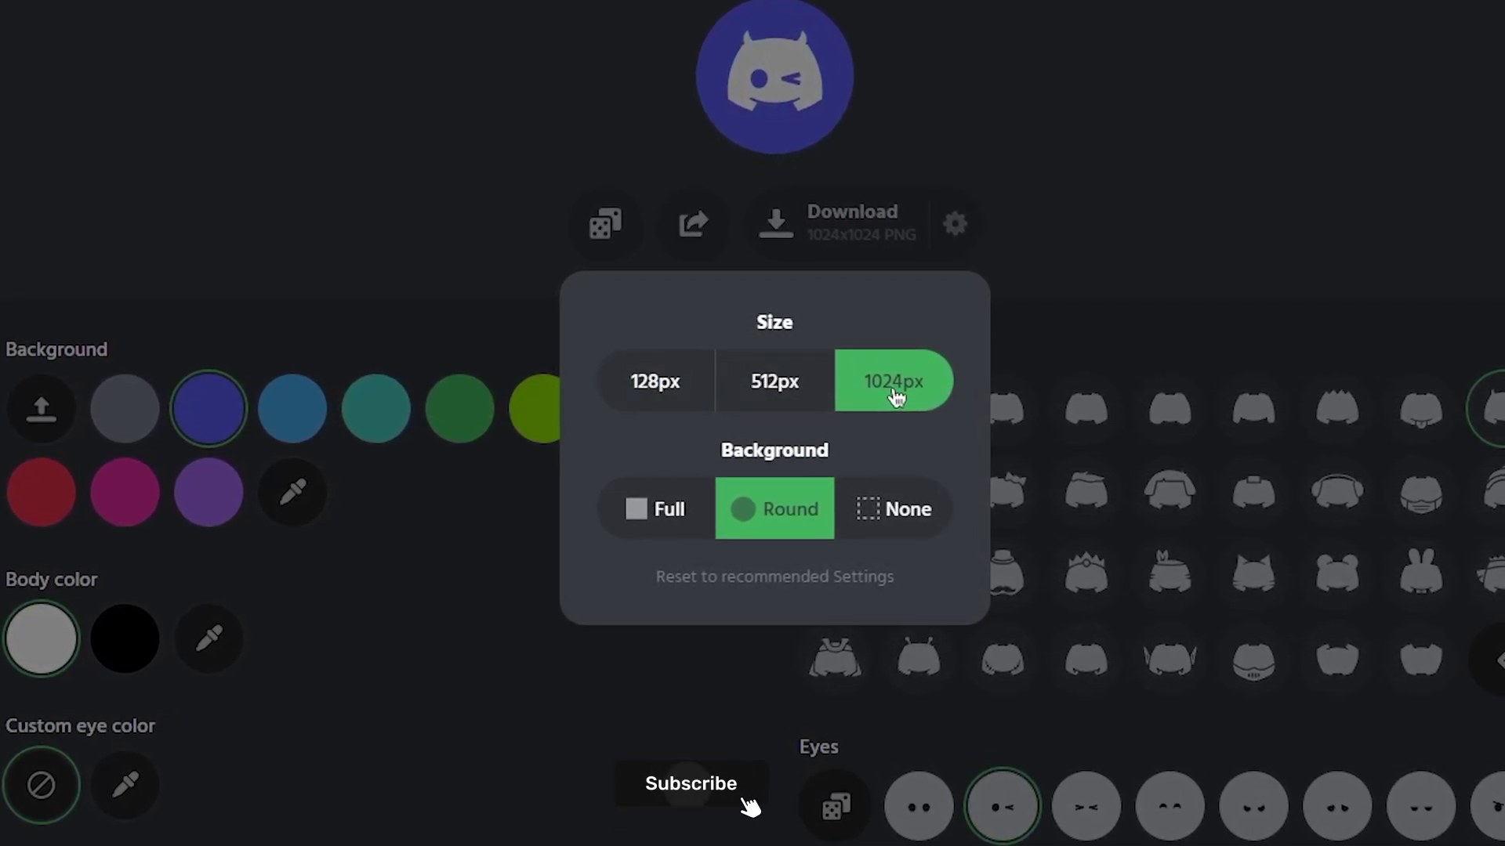
left_click(674, 522)
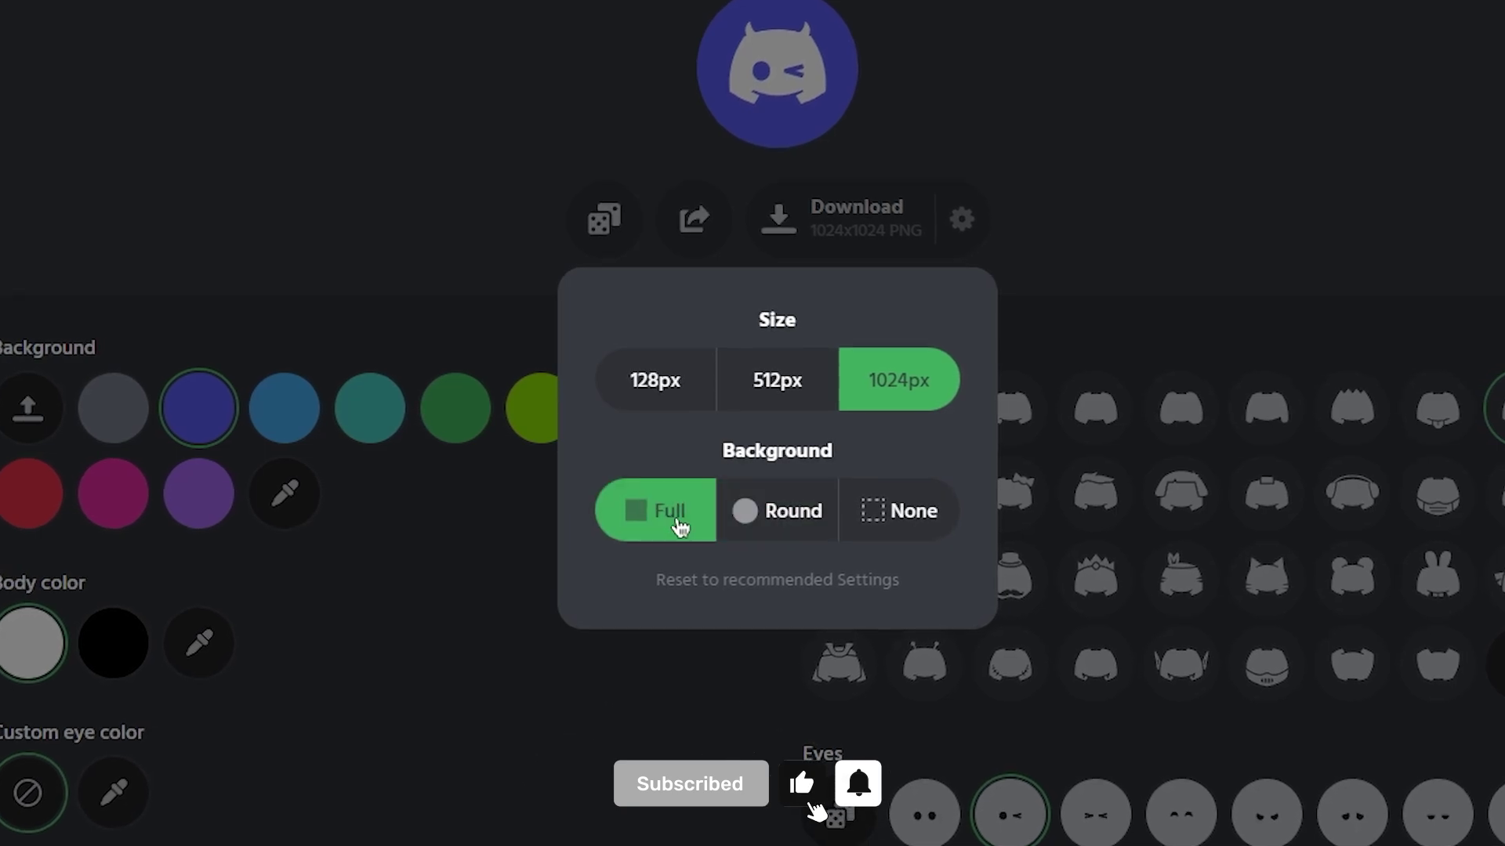
left_click(780, 531)
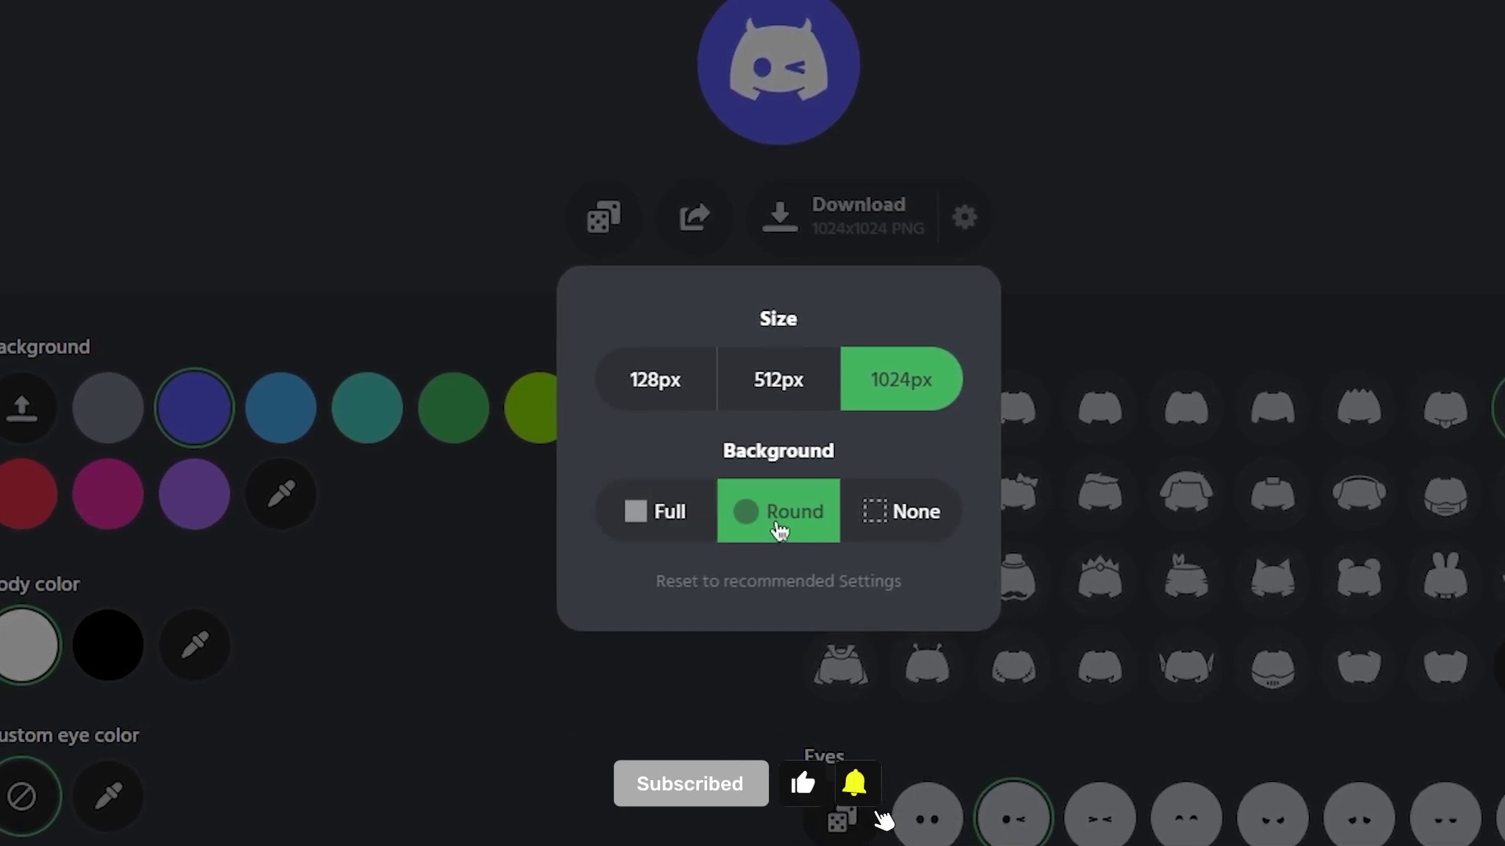
left_click(913, 523)
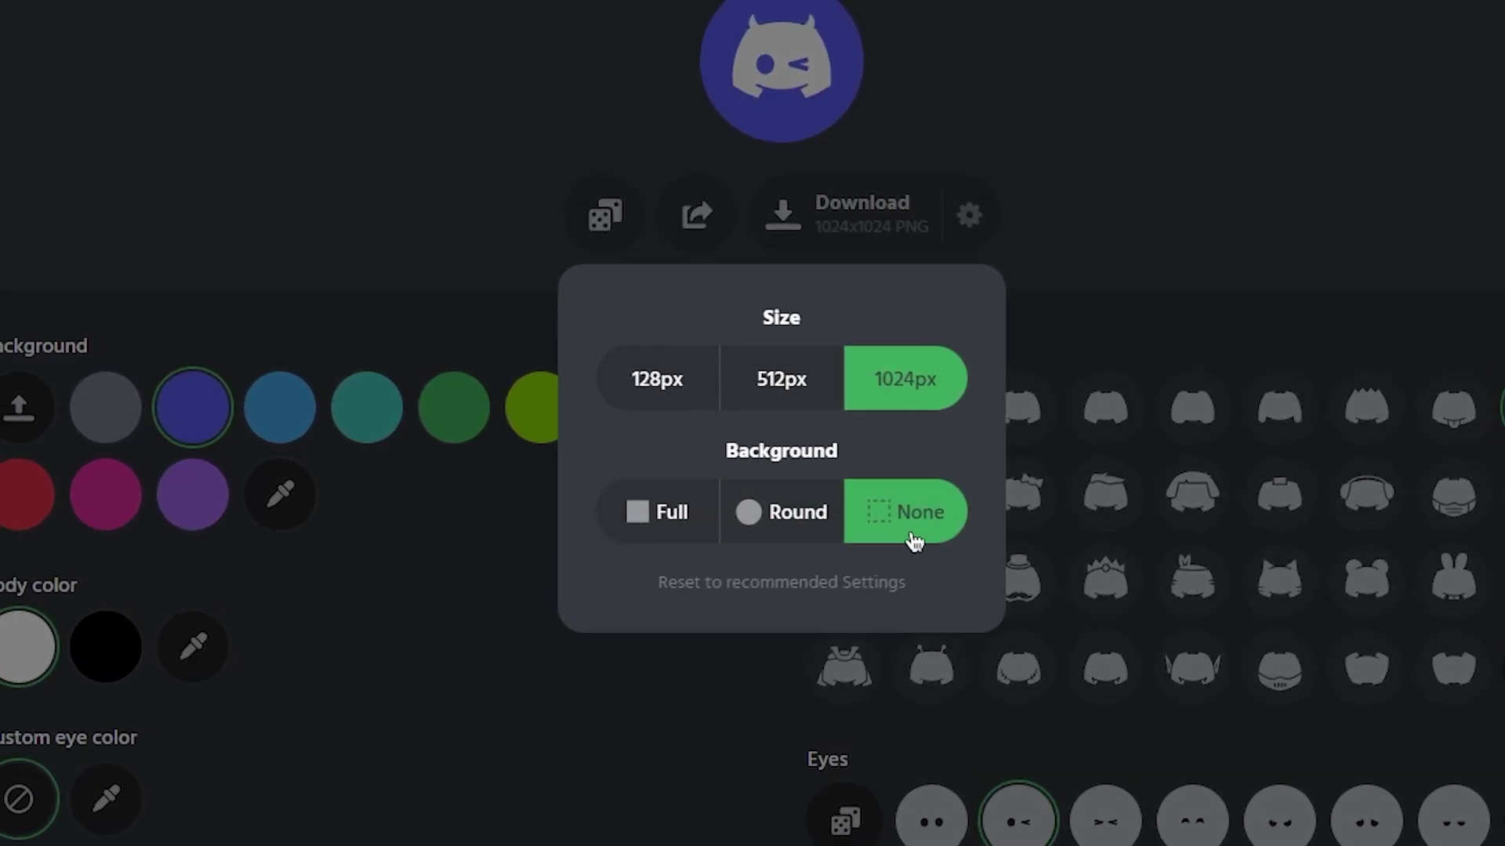
left_click(1075, 383)
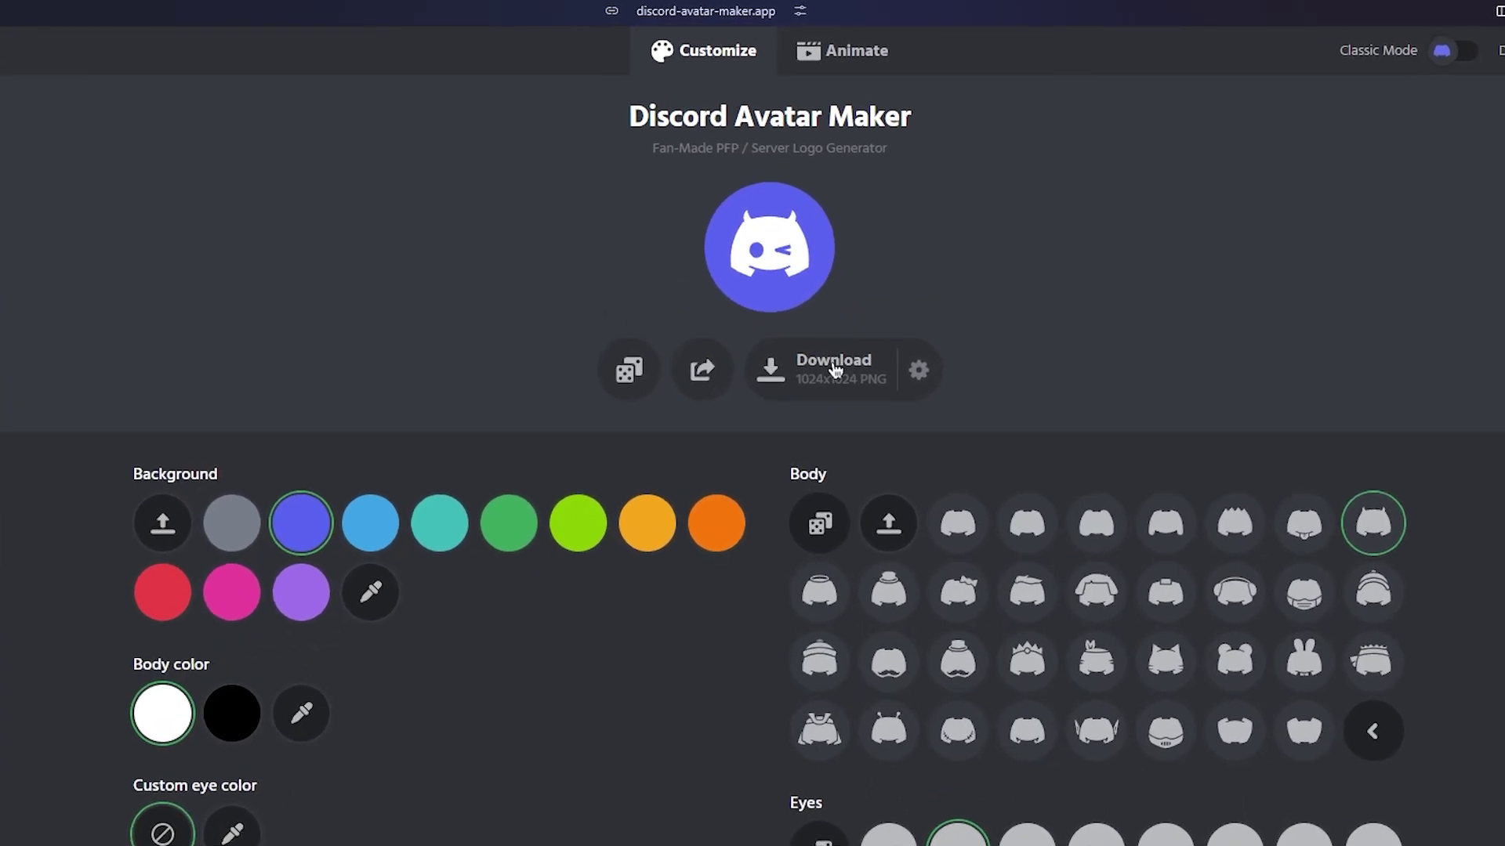
left_click(833, 368)
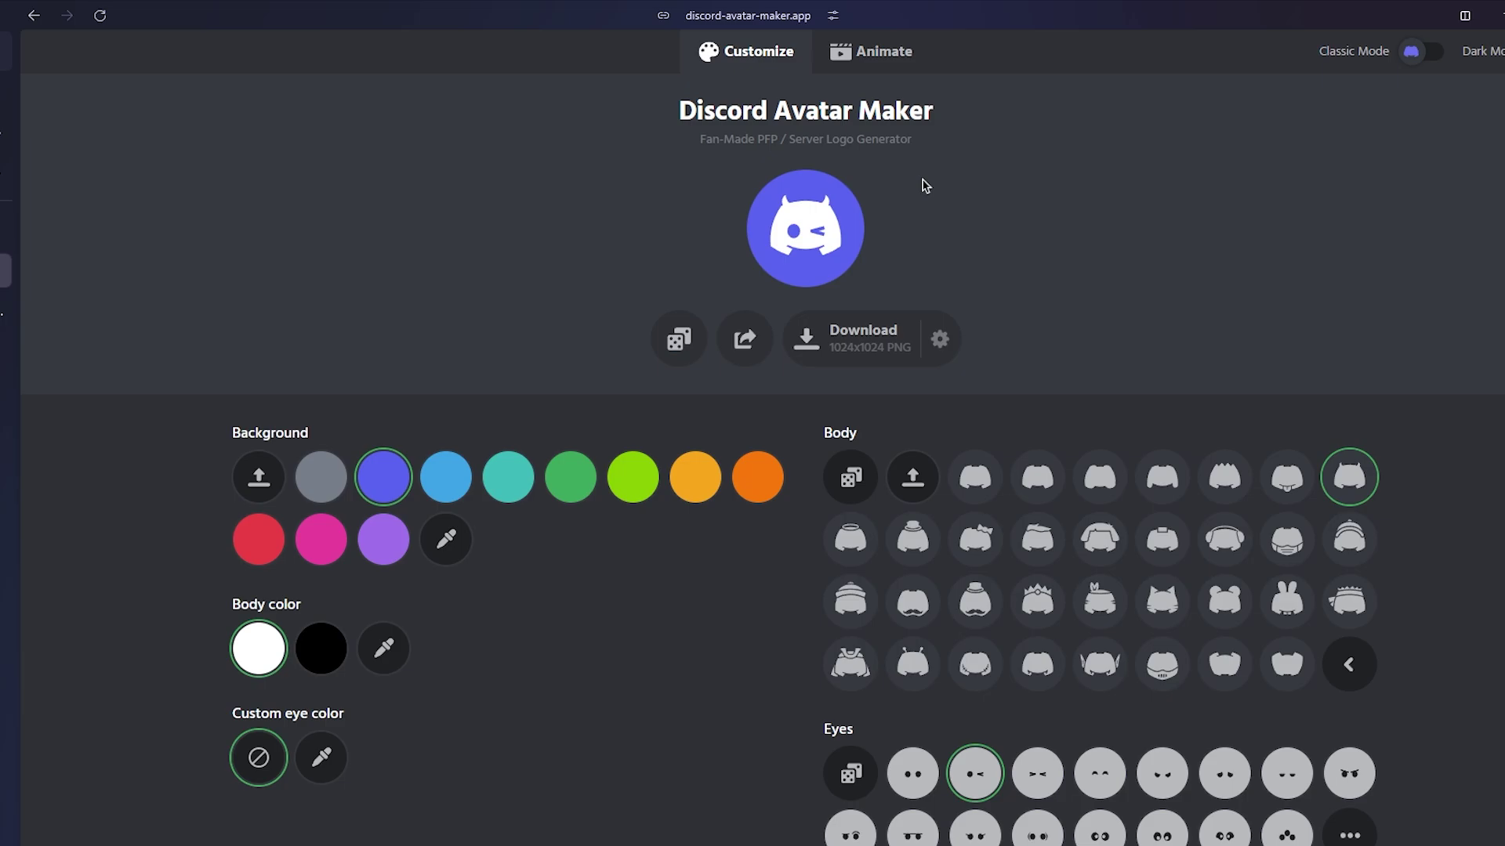
left_click(862, 69)
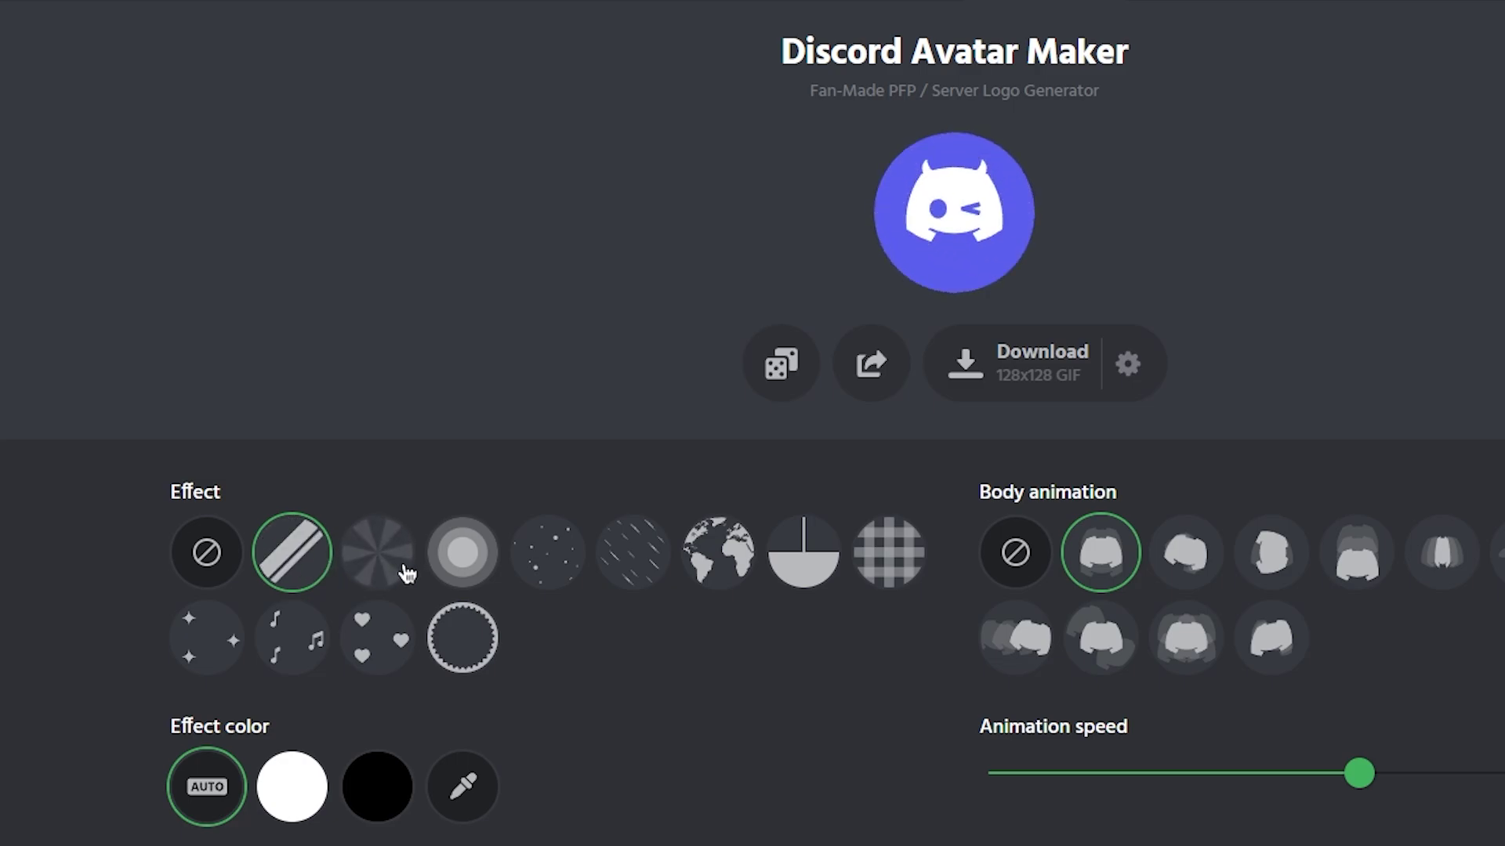
Step: Apply a black rain streak effect with effect position set to AUTO
left_click(474, 561)
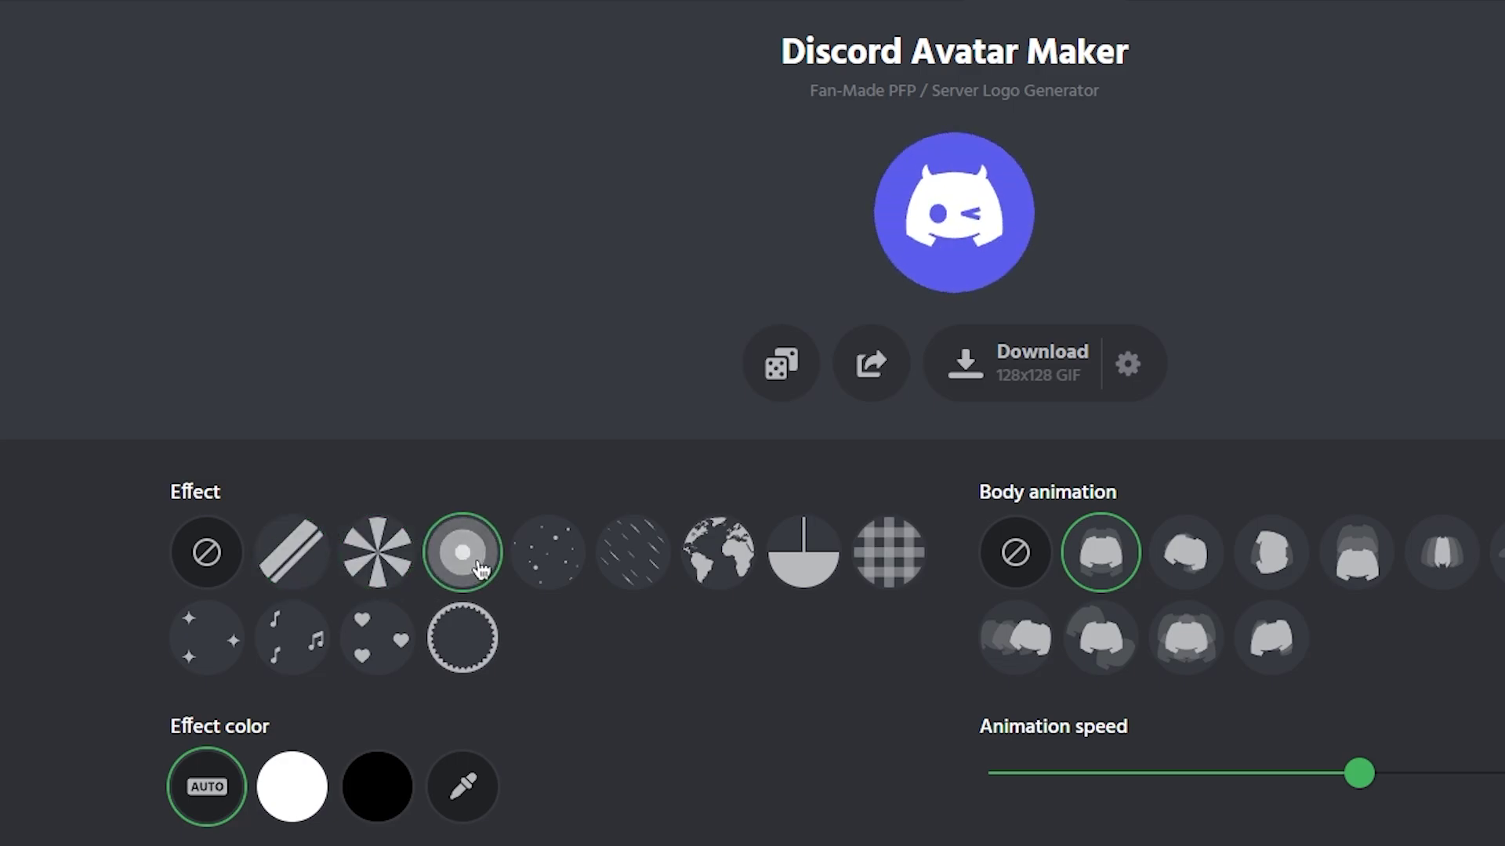
left_click(554, 567)
left_click(632, 563)
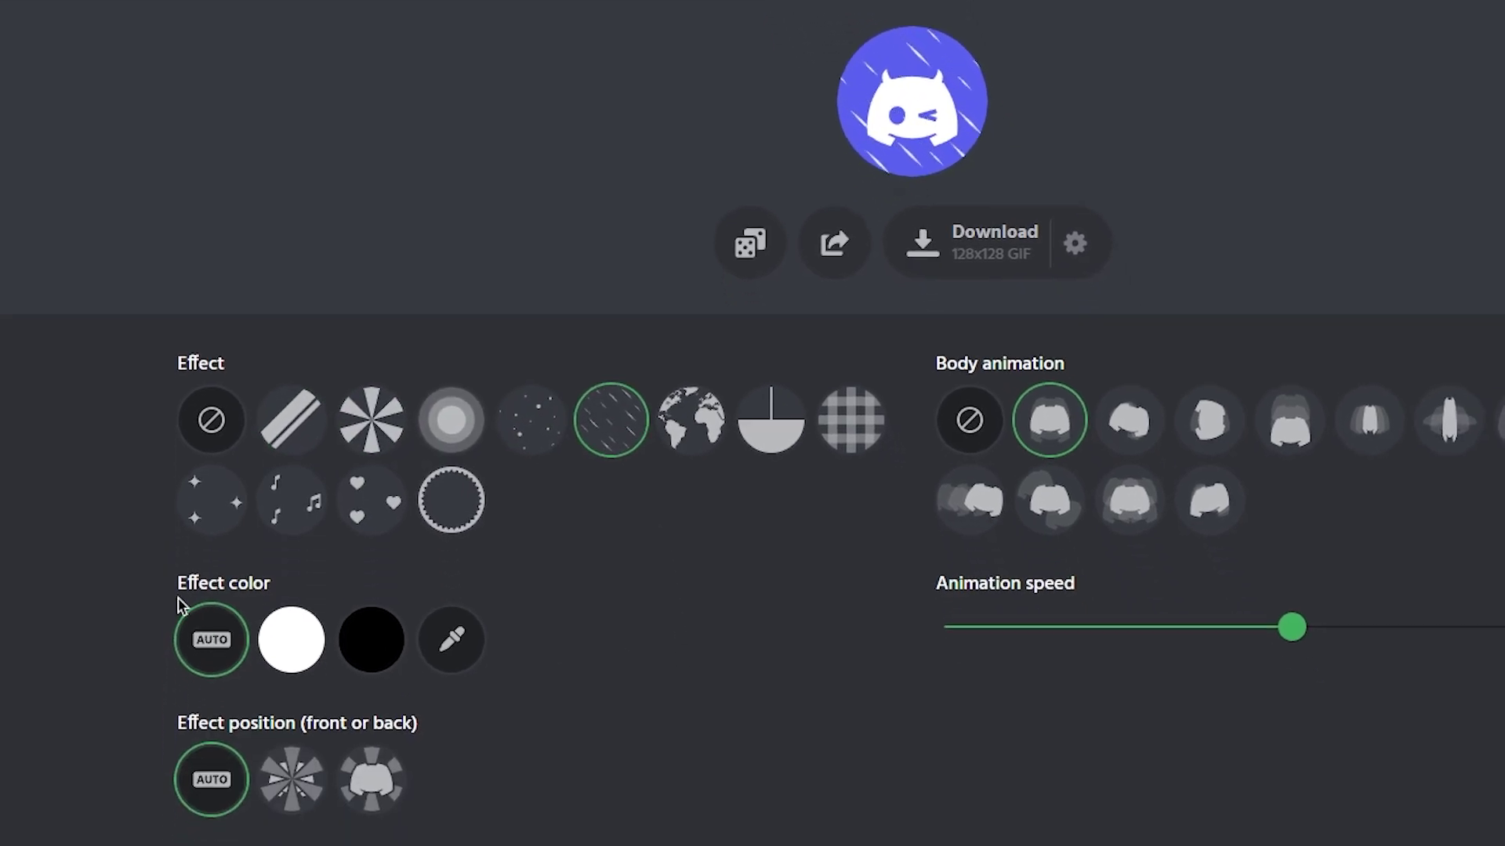
left_click(452, 639)
left_click(575, 645)
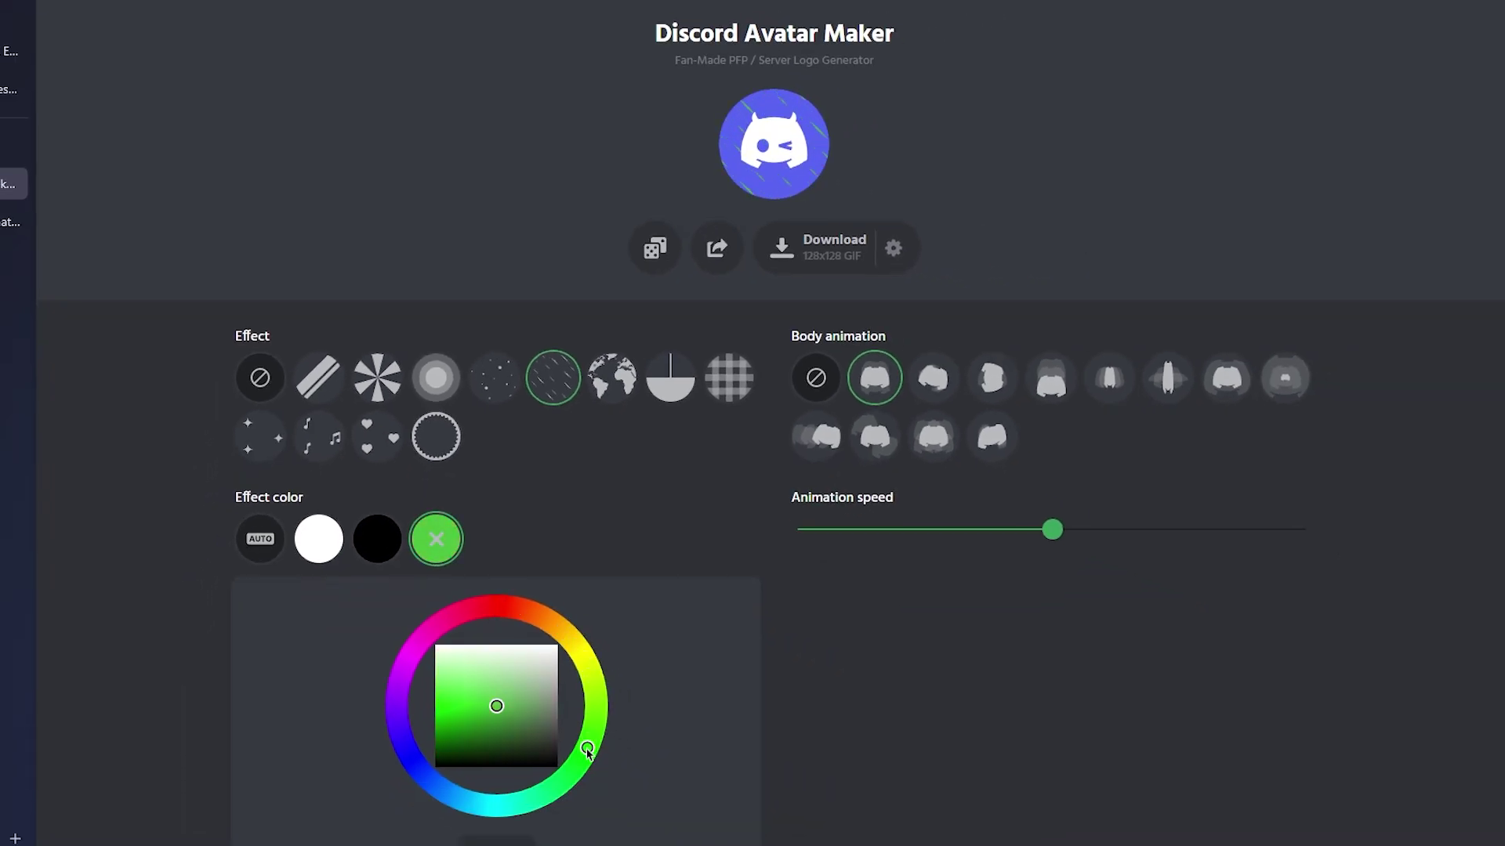
left_click(377, 539)
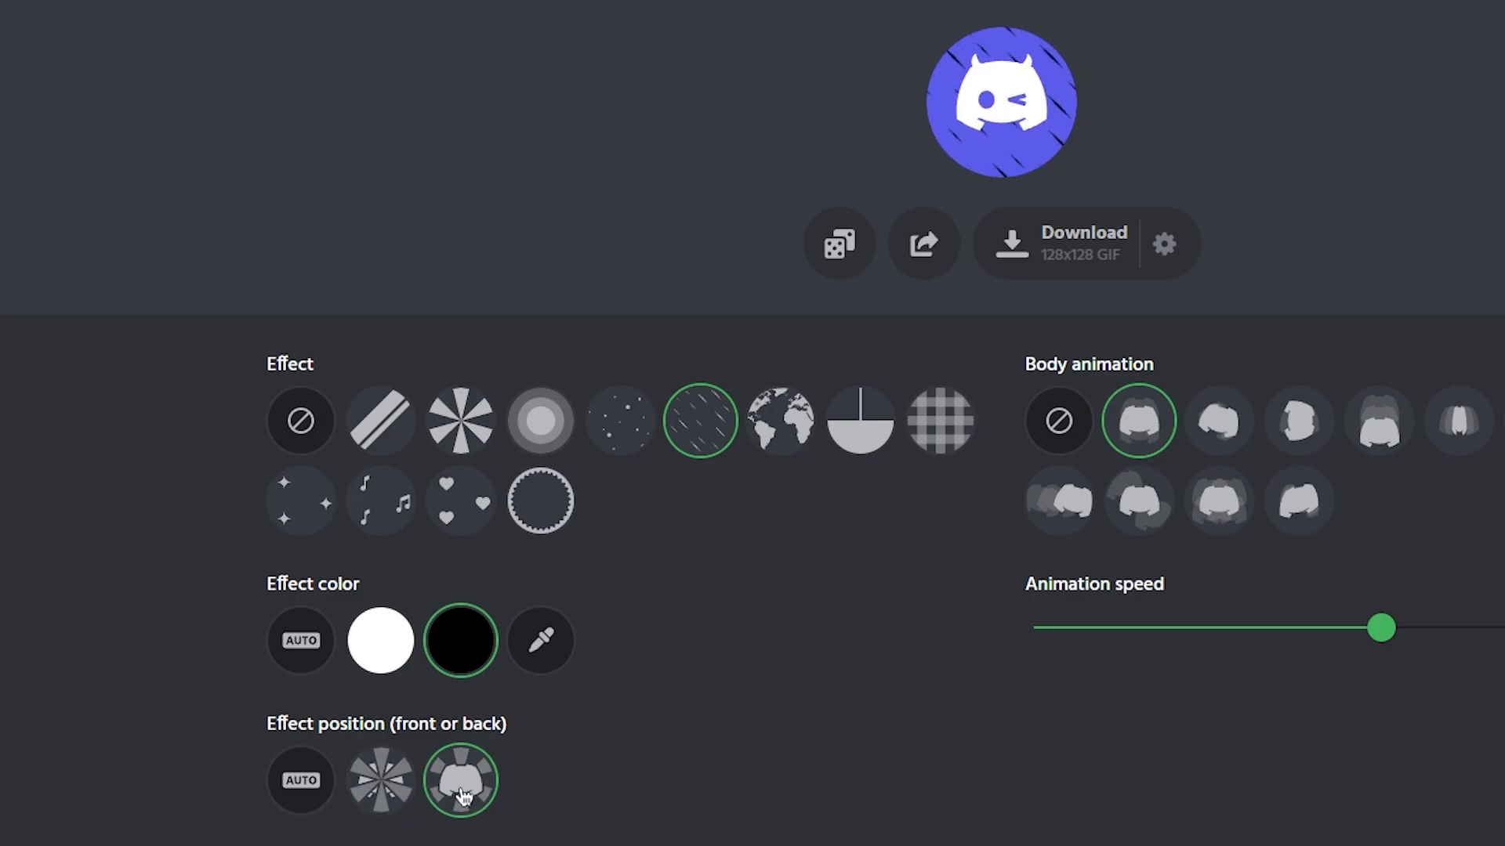
left_click(316, 784)
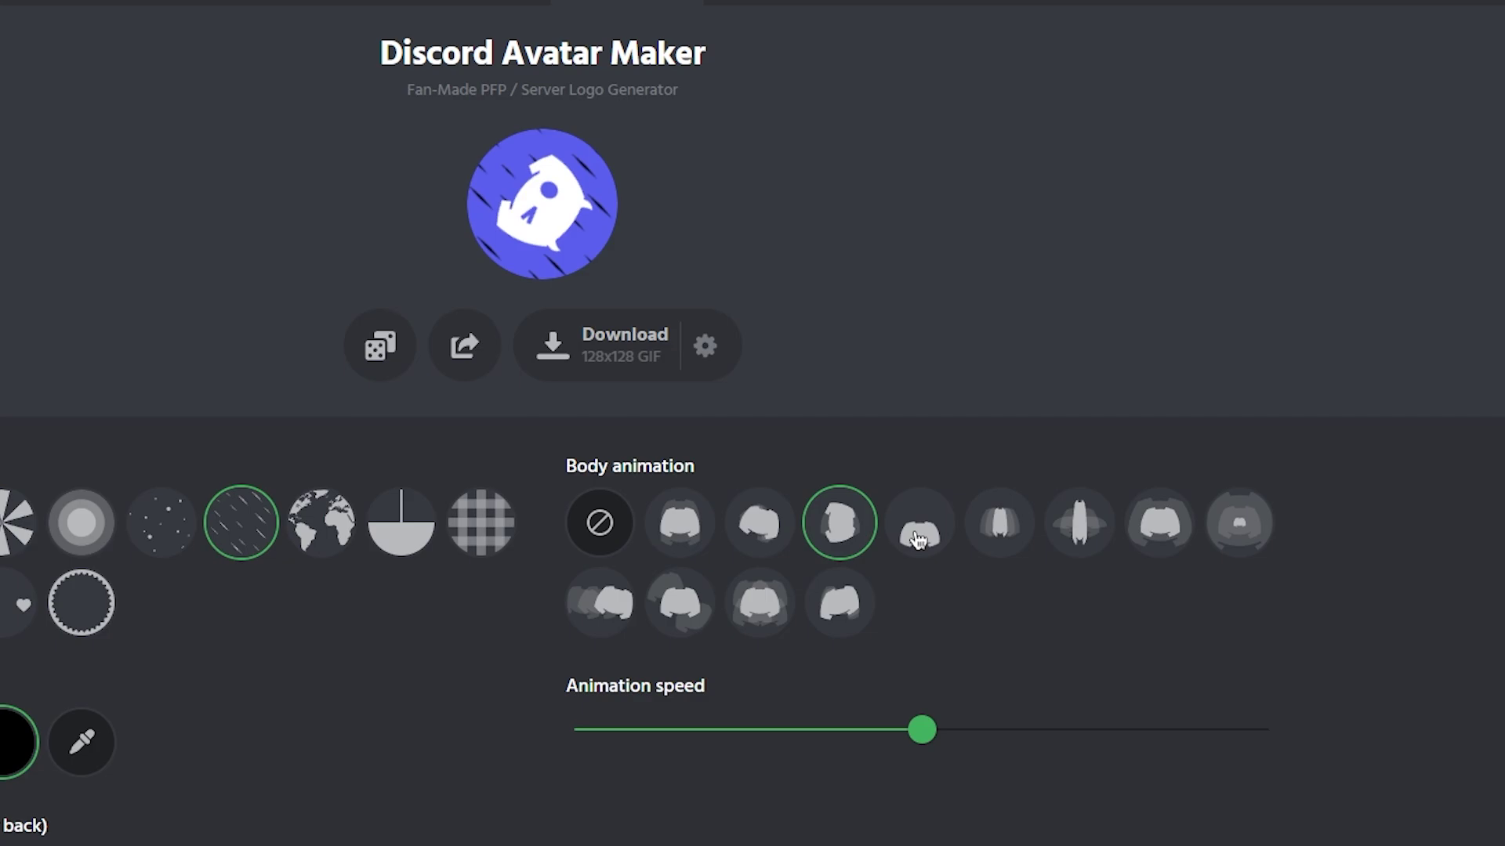
Step: Preview body animations and settle on the tilting wobble animation
left_click(1227, 533)
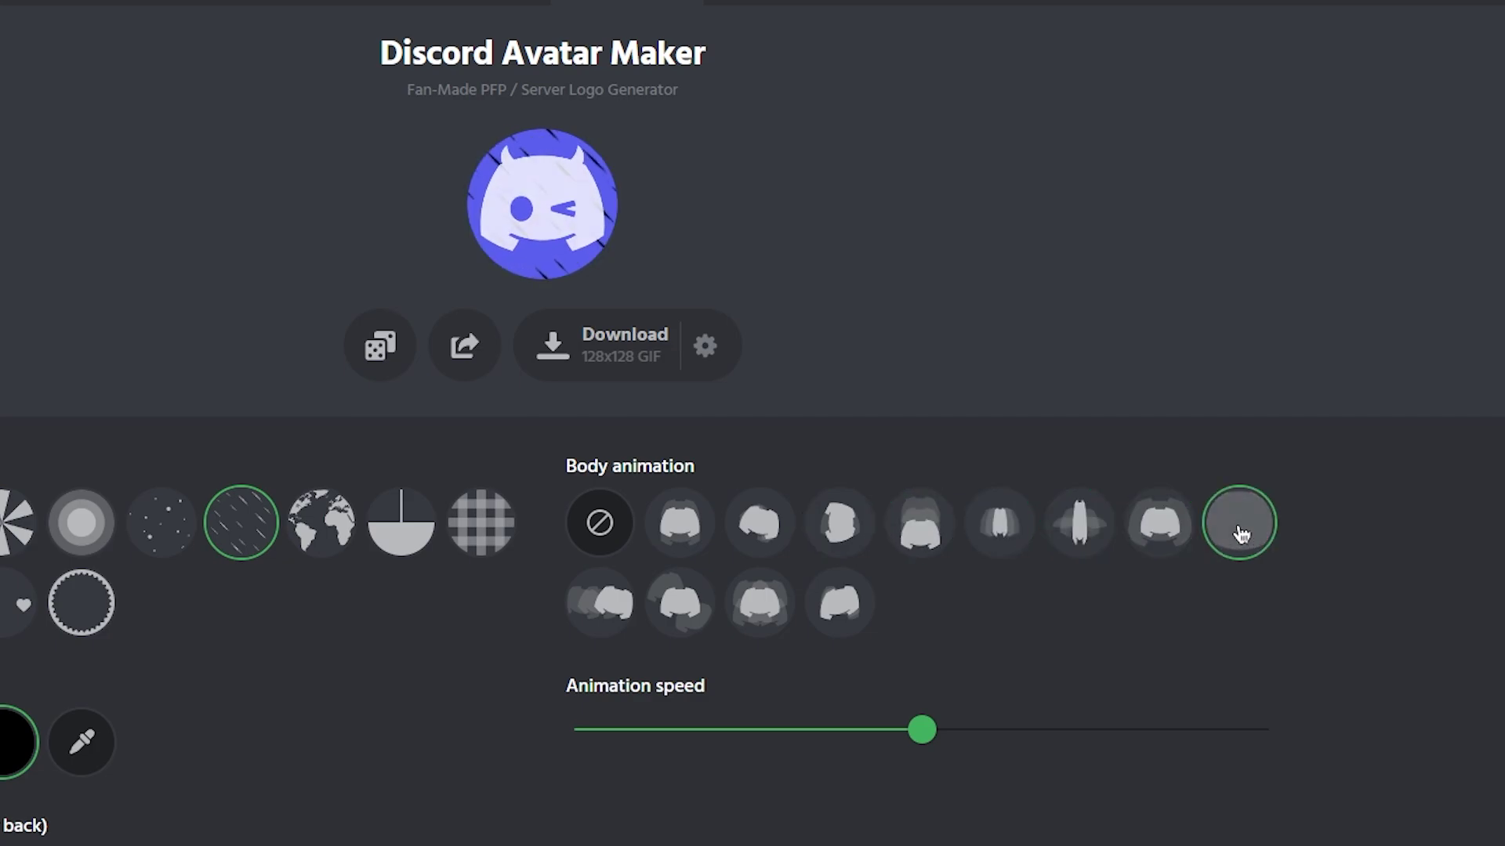
left_click(625, 616)
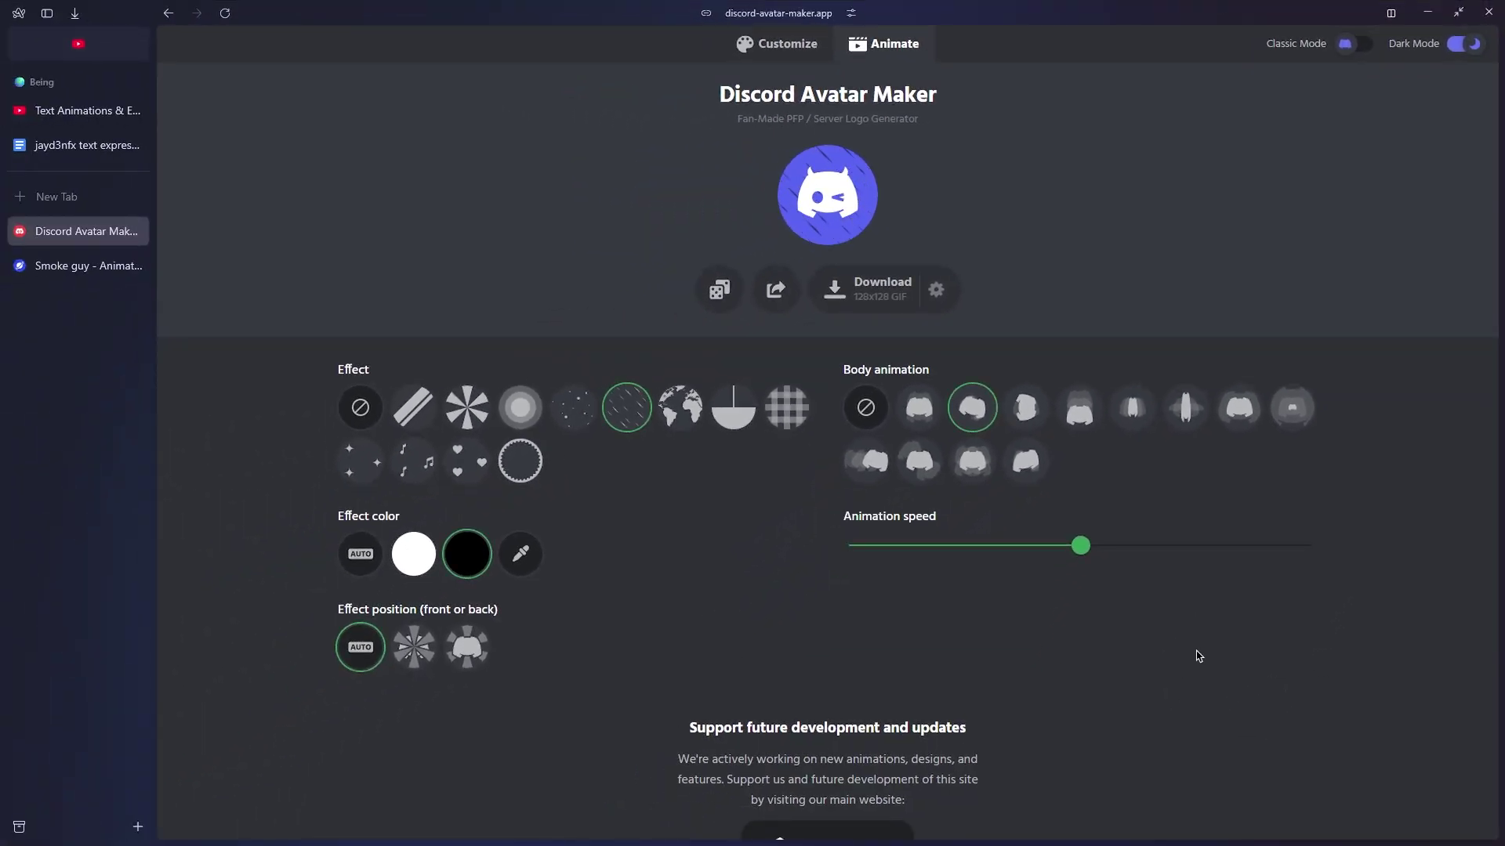
Step: Download the animated avatar as a 512px GIF and open it from downloads
left_click(879, 421)
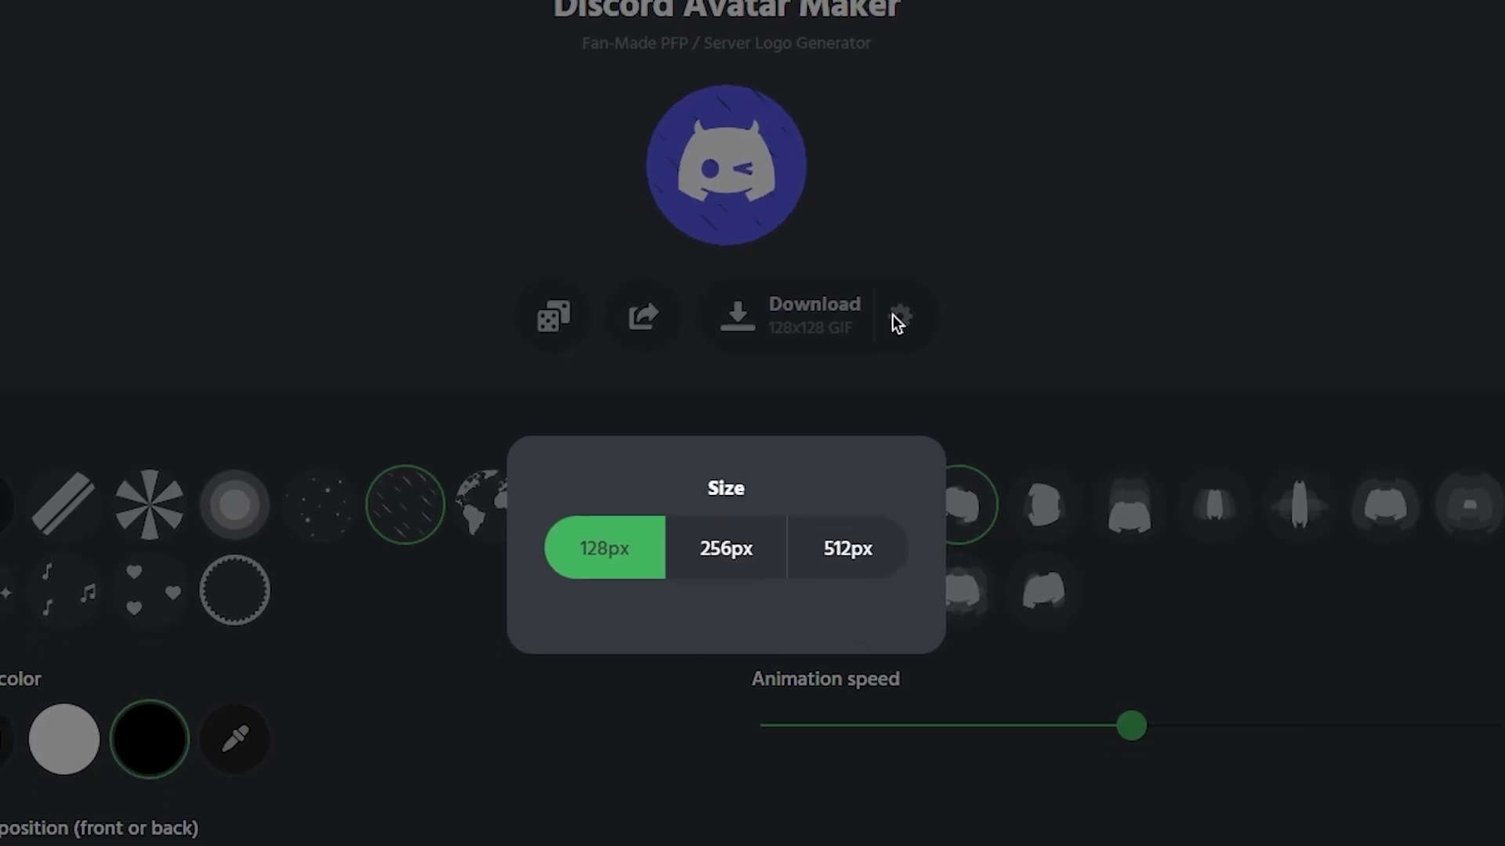
left_click(799, 396)
left_click(868, 427)
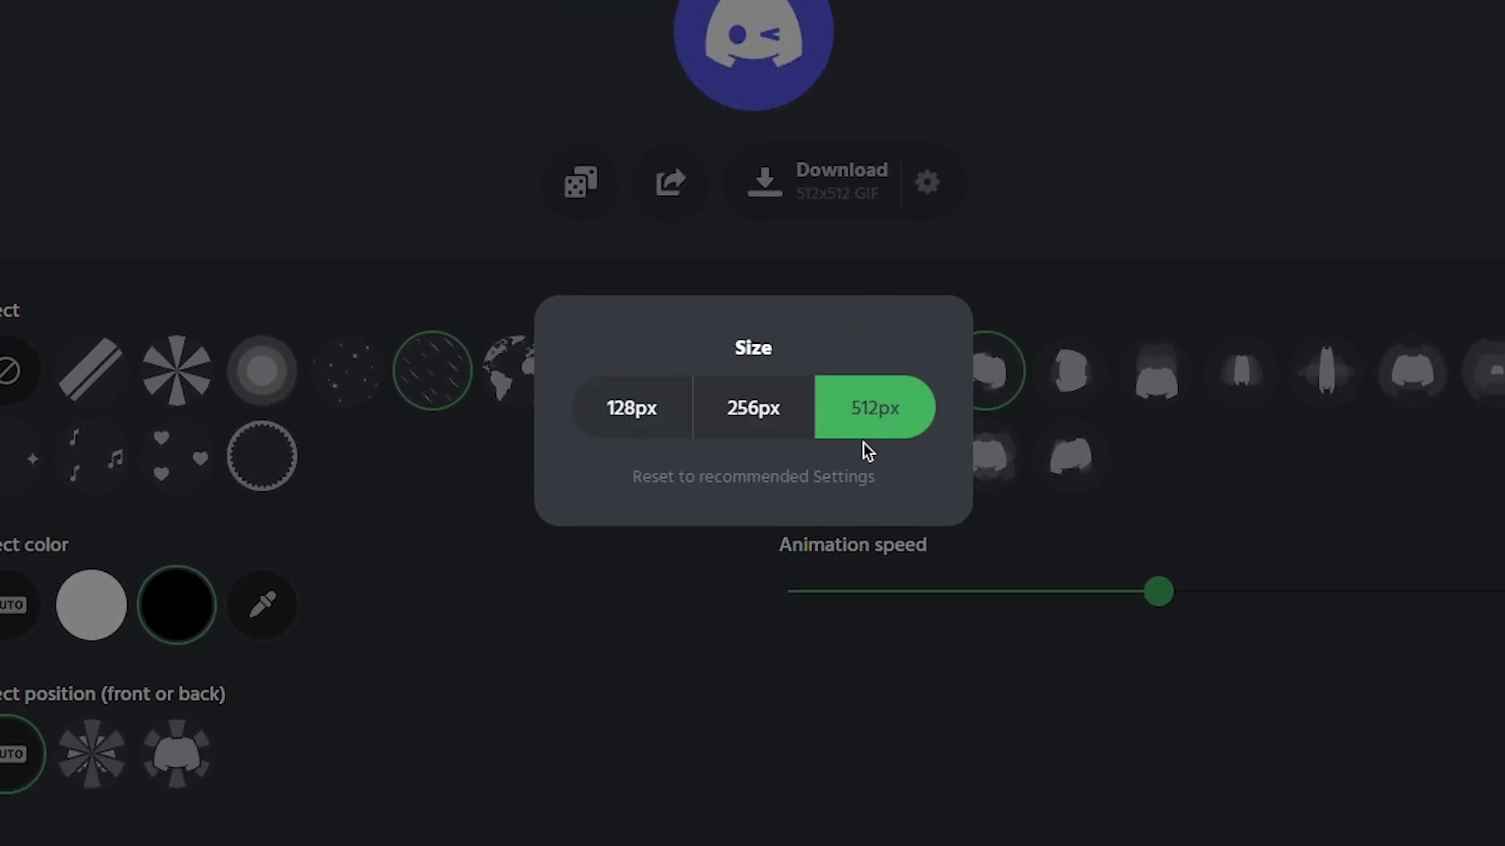
left_click(1003, 345)
left_click(831, 192)
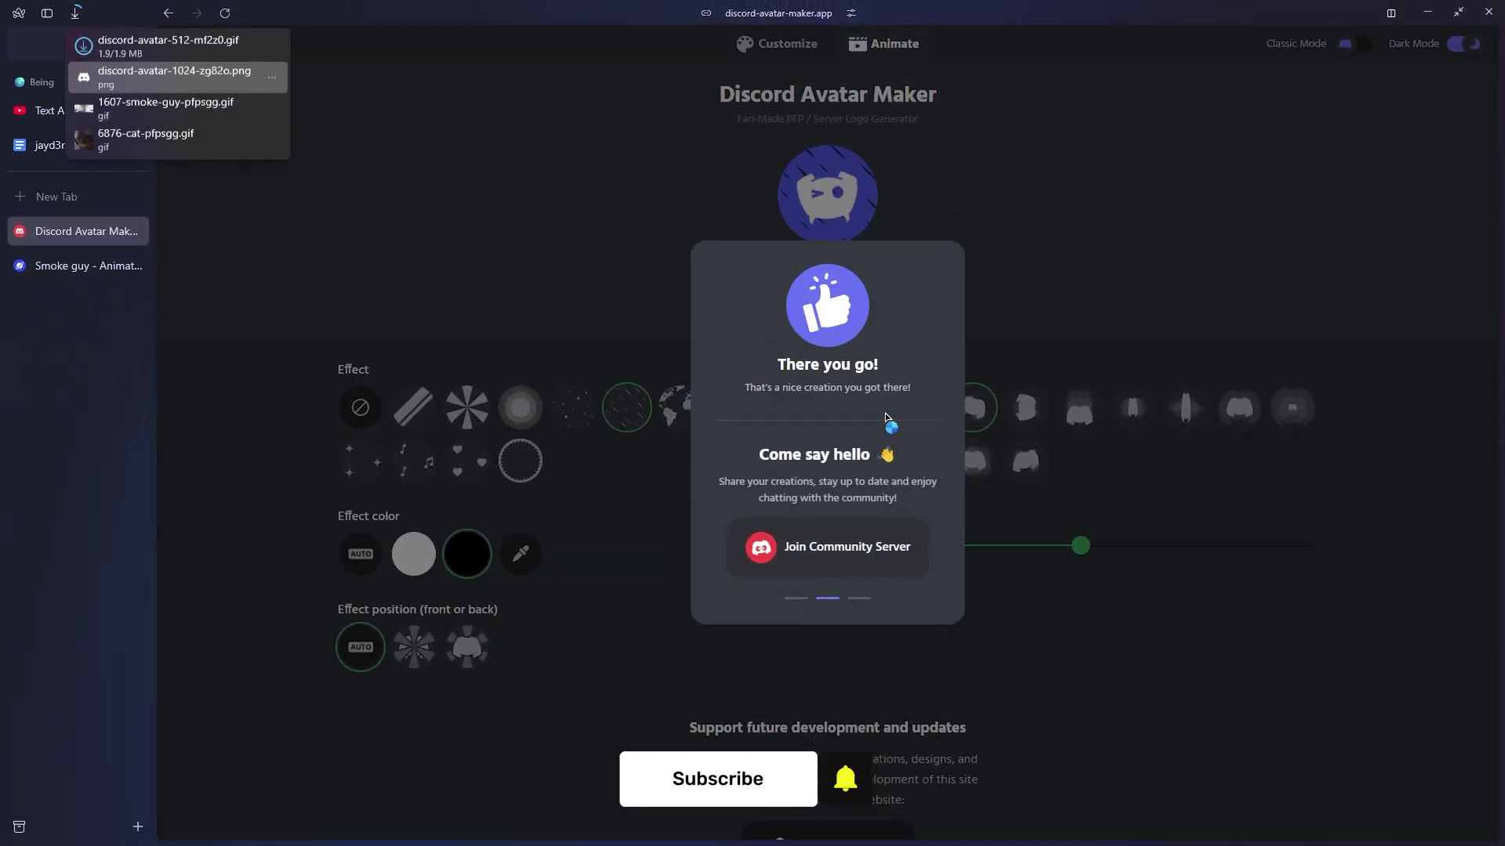
left_click(156, 45)
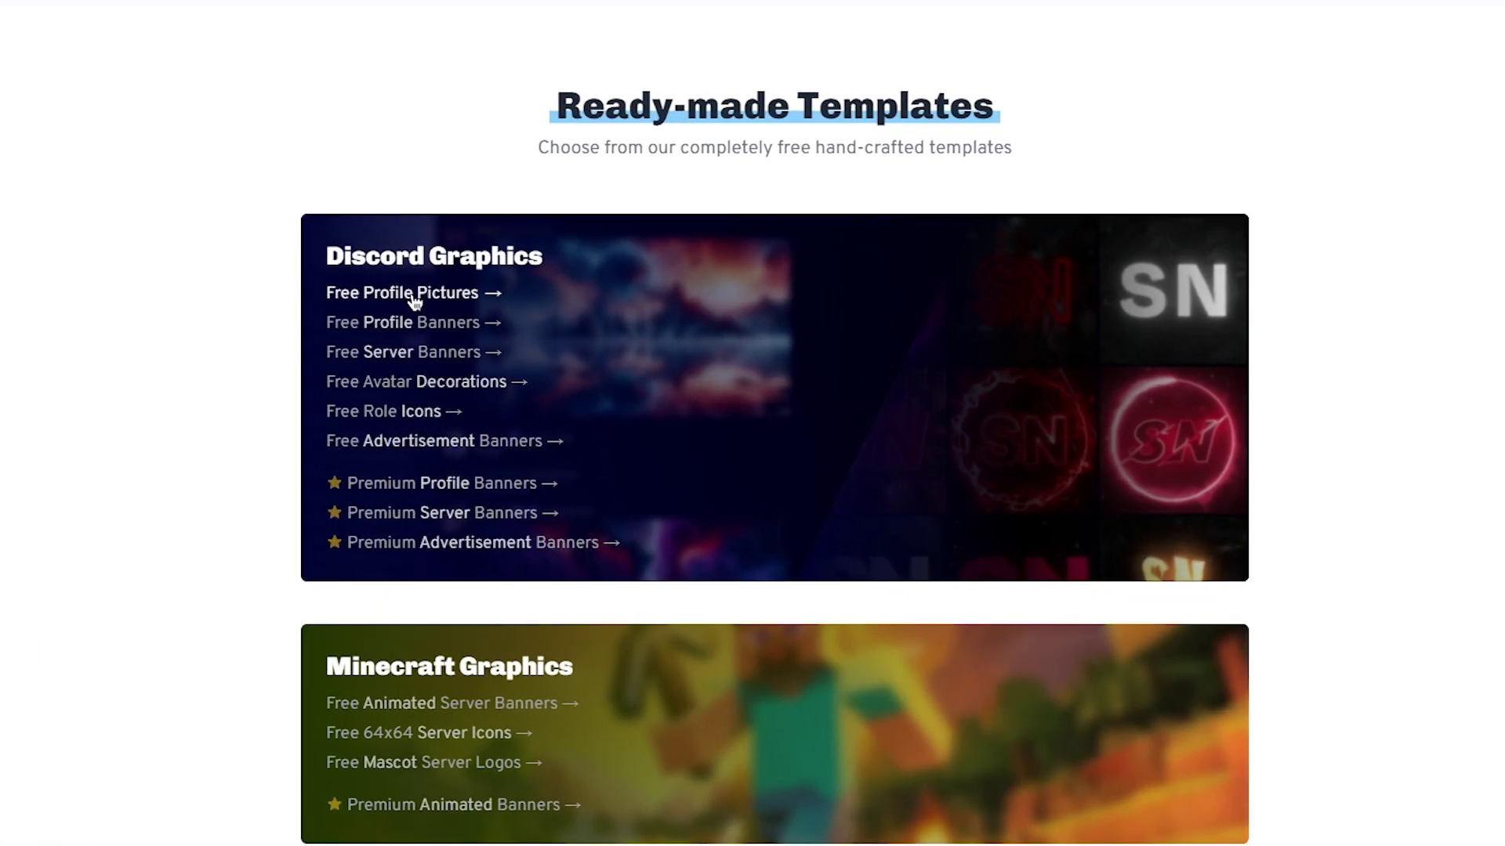
Step: Open Creavite's Free Profile Pictures templates and scroll down to the Aperture icon
left_click(413, 302)
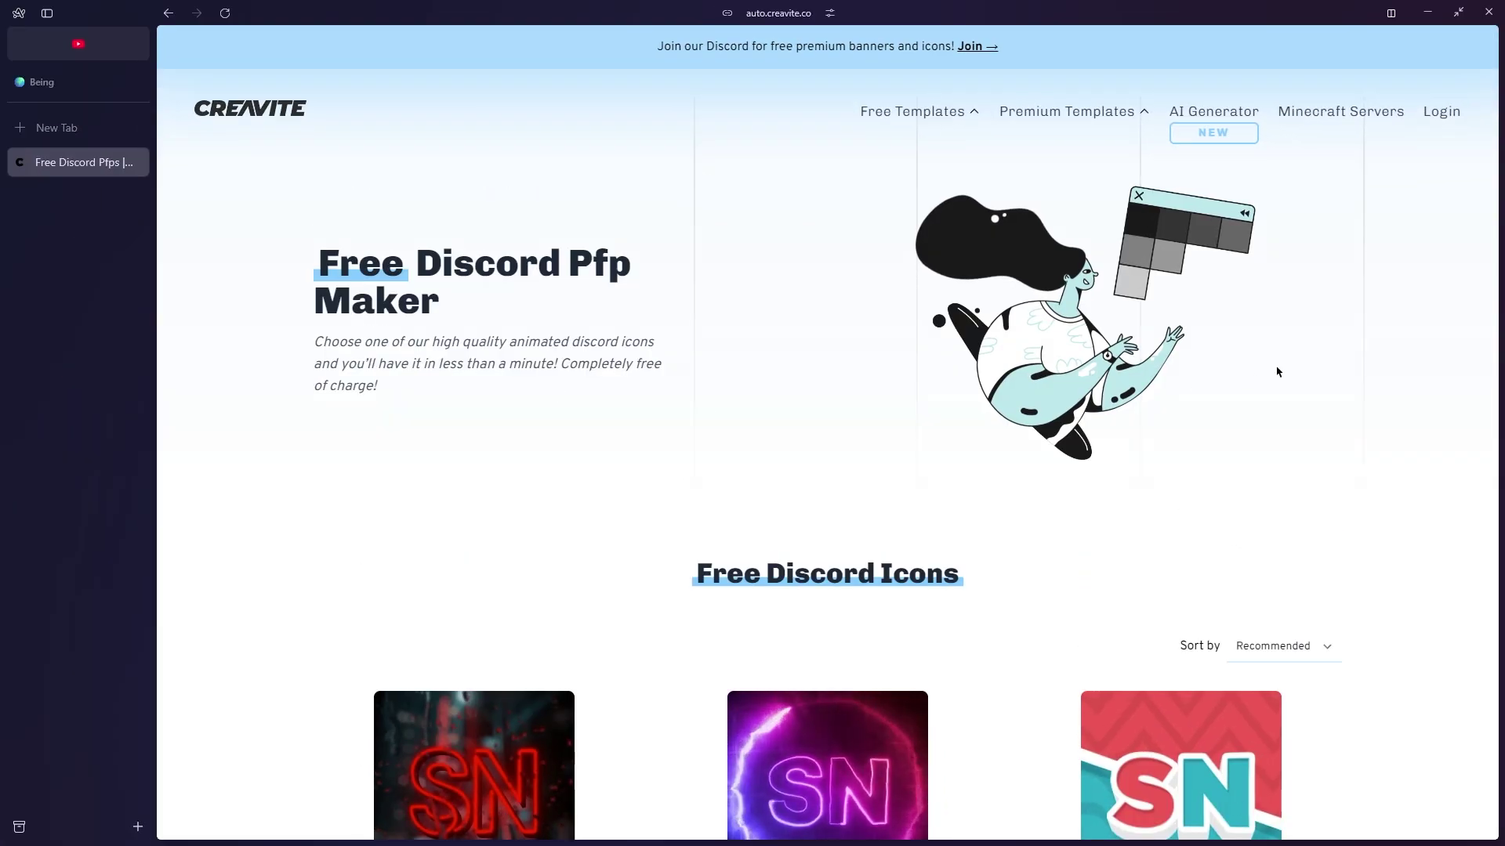
scroll(1438, 322, "down", 2)
scroll(1440, 329, "down", 4)
scroll(1441, 341, "down", 4)
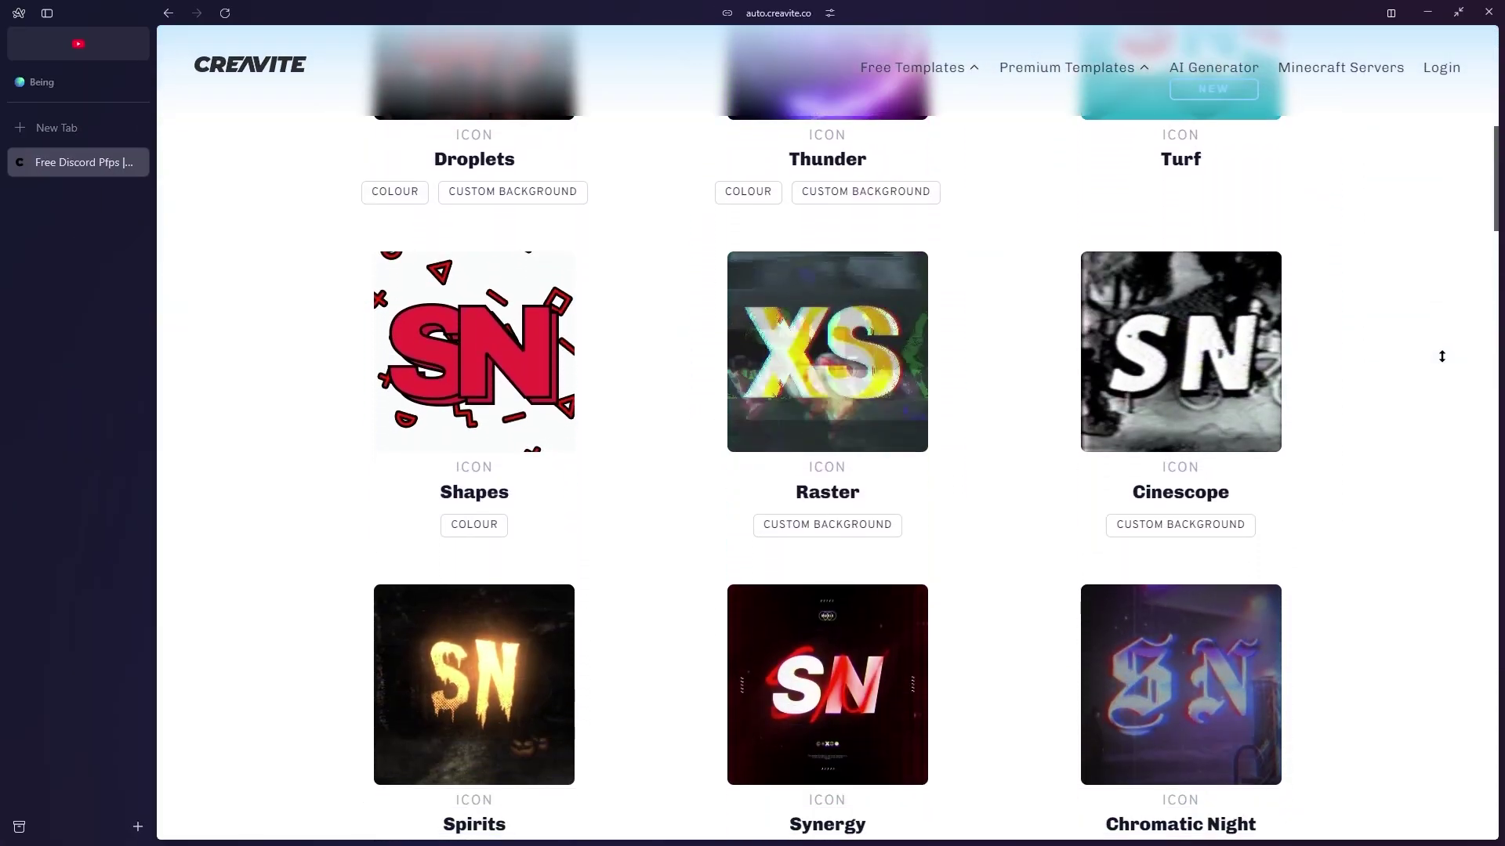
scroll(1442, 356, "down", 4)
scroll(1442, 356, "down", 4)
scroll(1442, 357, "down", 4)
scroll(1442, 356, "down", 4)
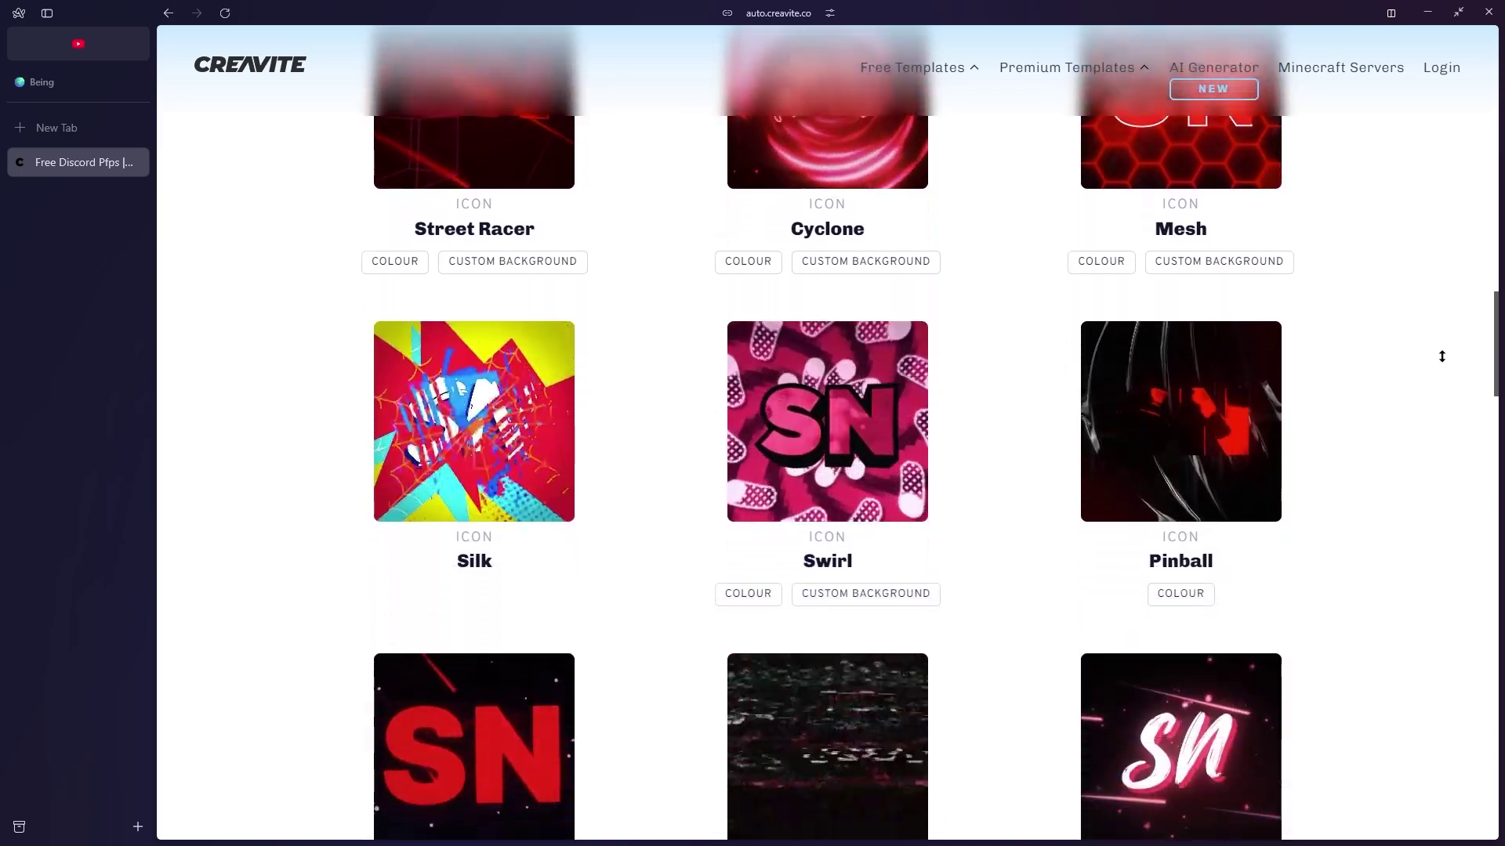
scroll(1442, 357, "down", 4)
scroll(1442, 357, "down", 4)
scroll(1442, 356, "down", 4)
scroll(1442, 356, "down", 4)
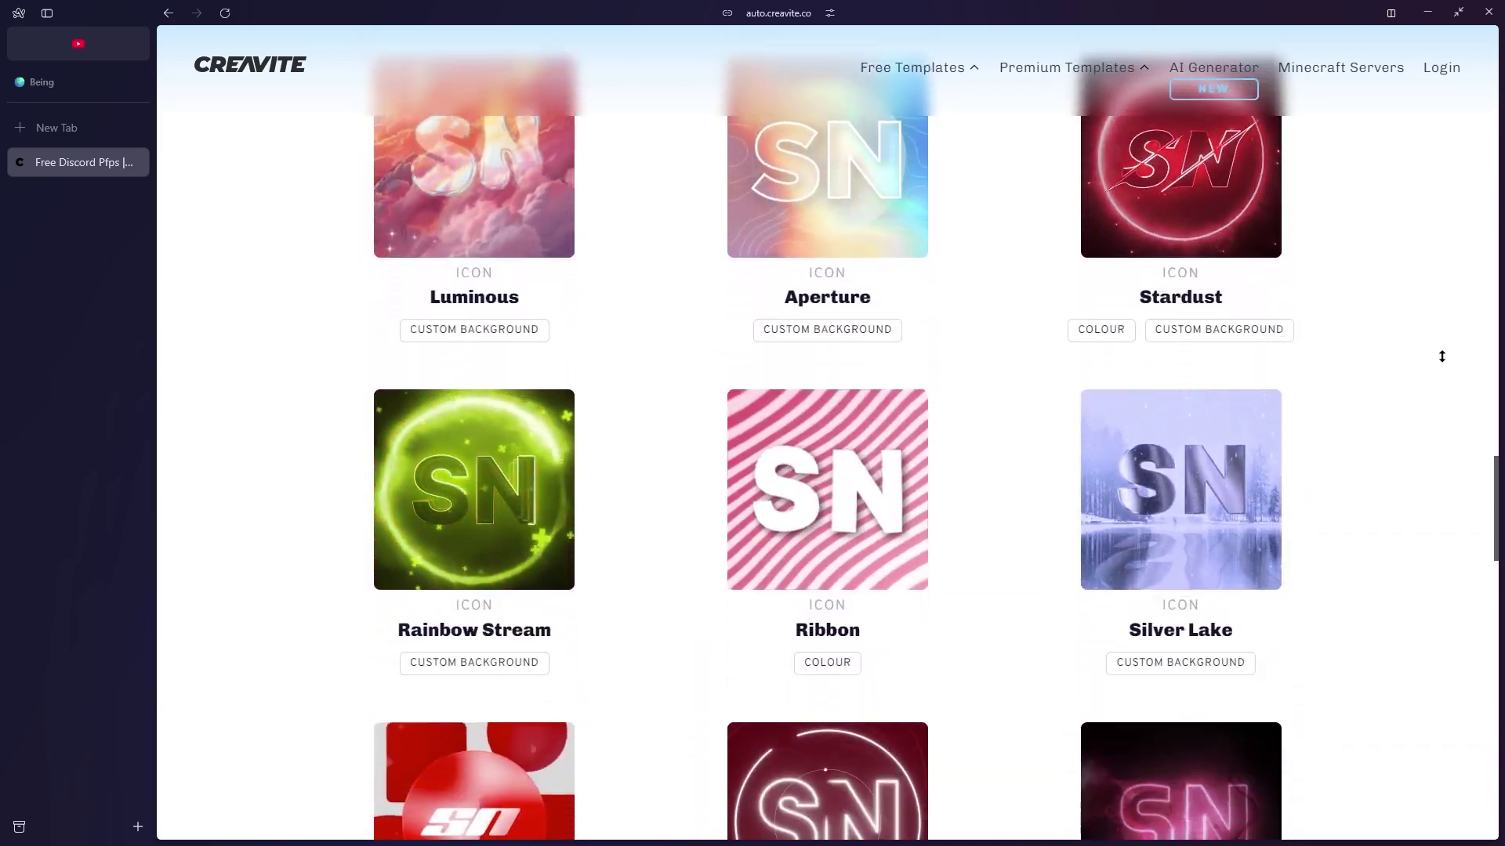
scroll(1442, 356, "down", 4)
scroll(1442, 357, "down", 4)
scroll(1442, 357, "down", 4)
scroll(1442, 356, "down", 8)
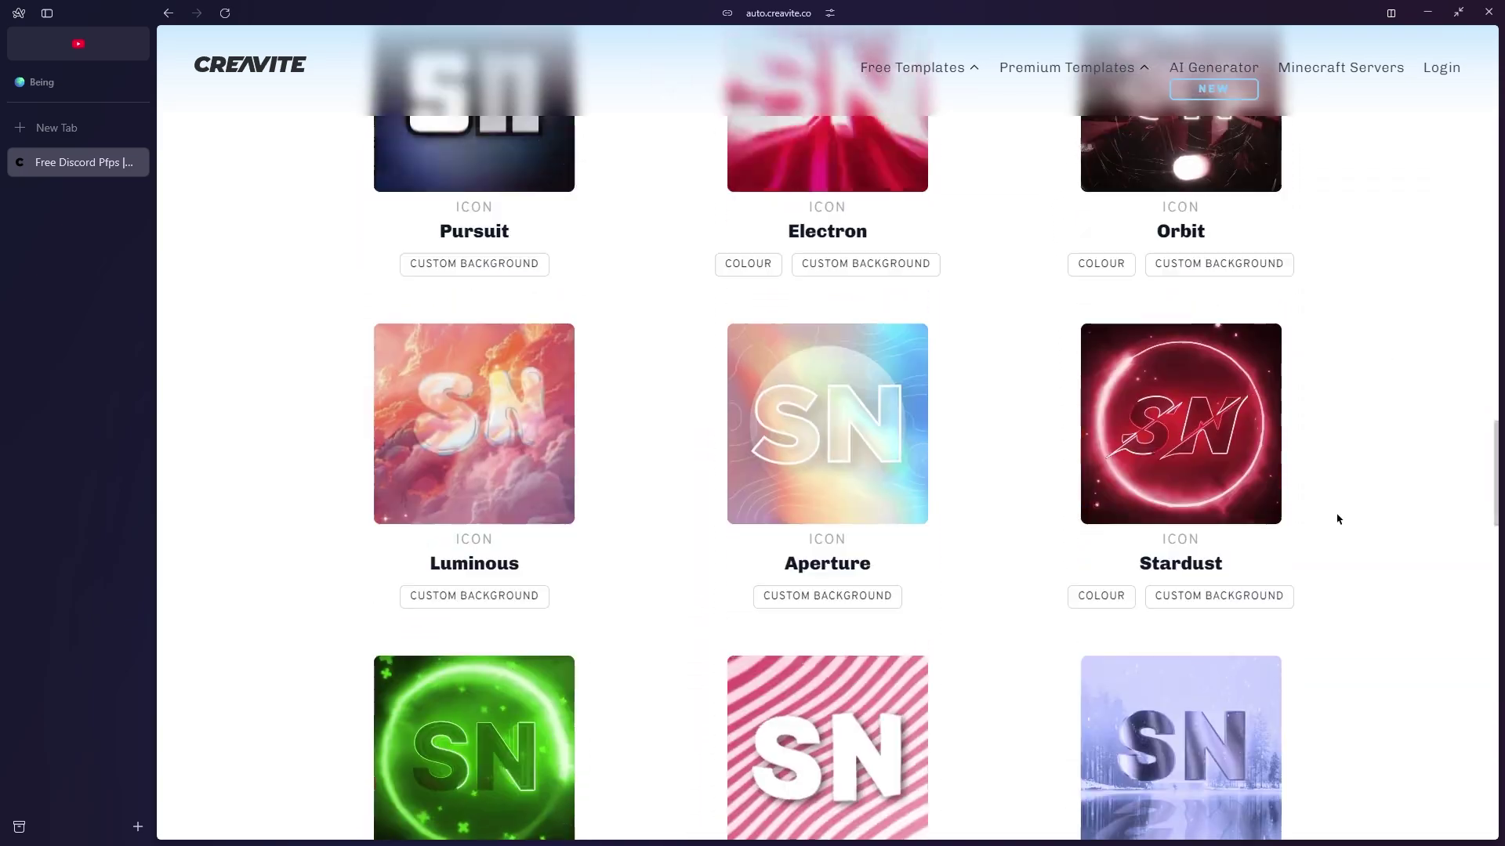
Step: Render the Aperture icon reading 'Being' and download it as an animated GIF
left_click(807, 432)
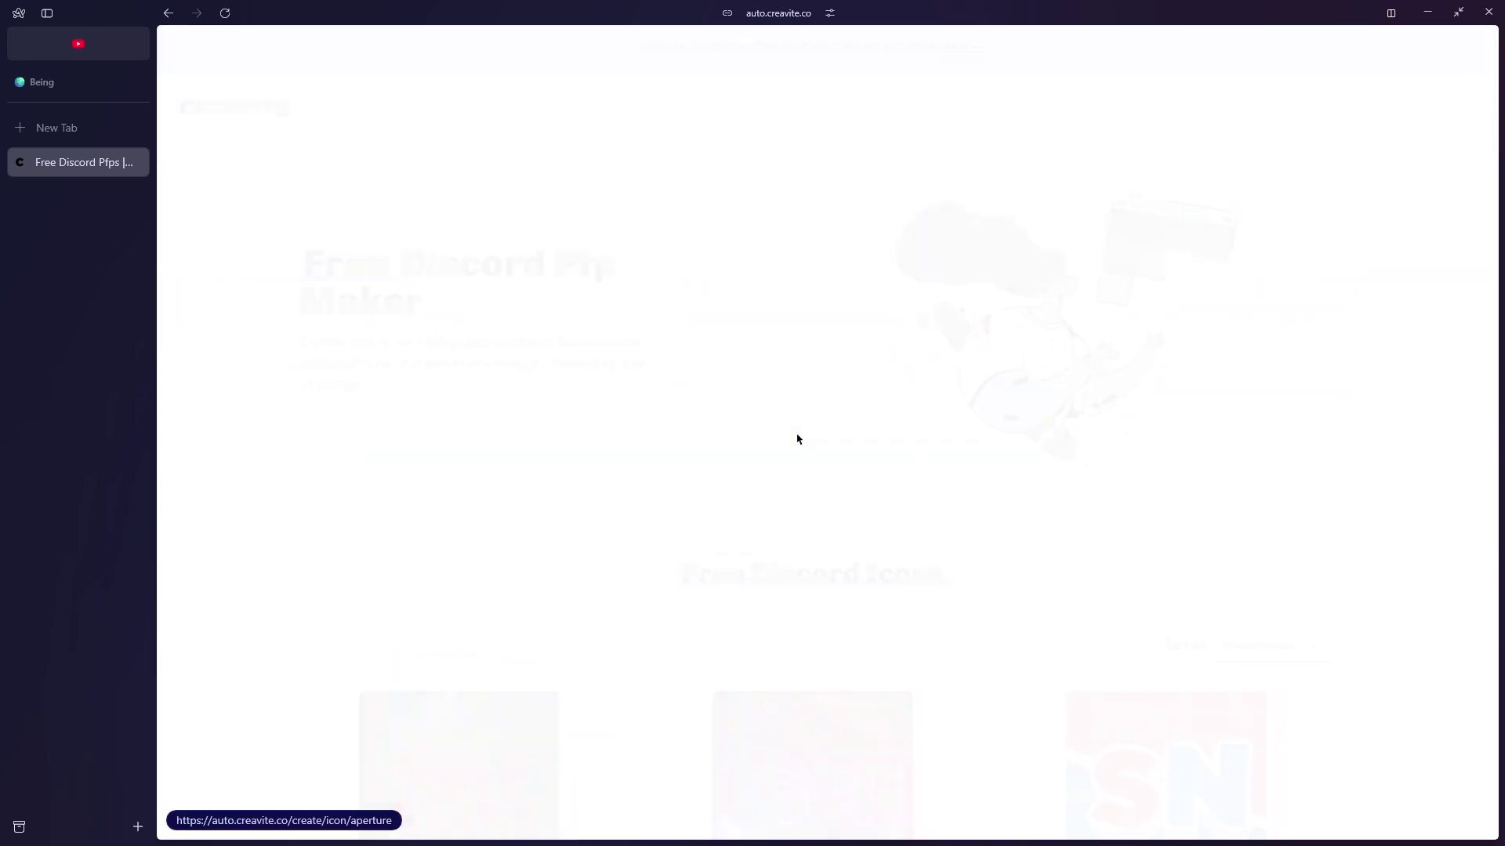
left_click(670, 377)
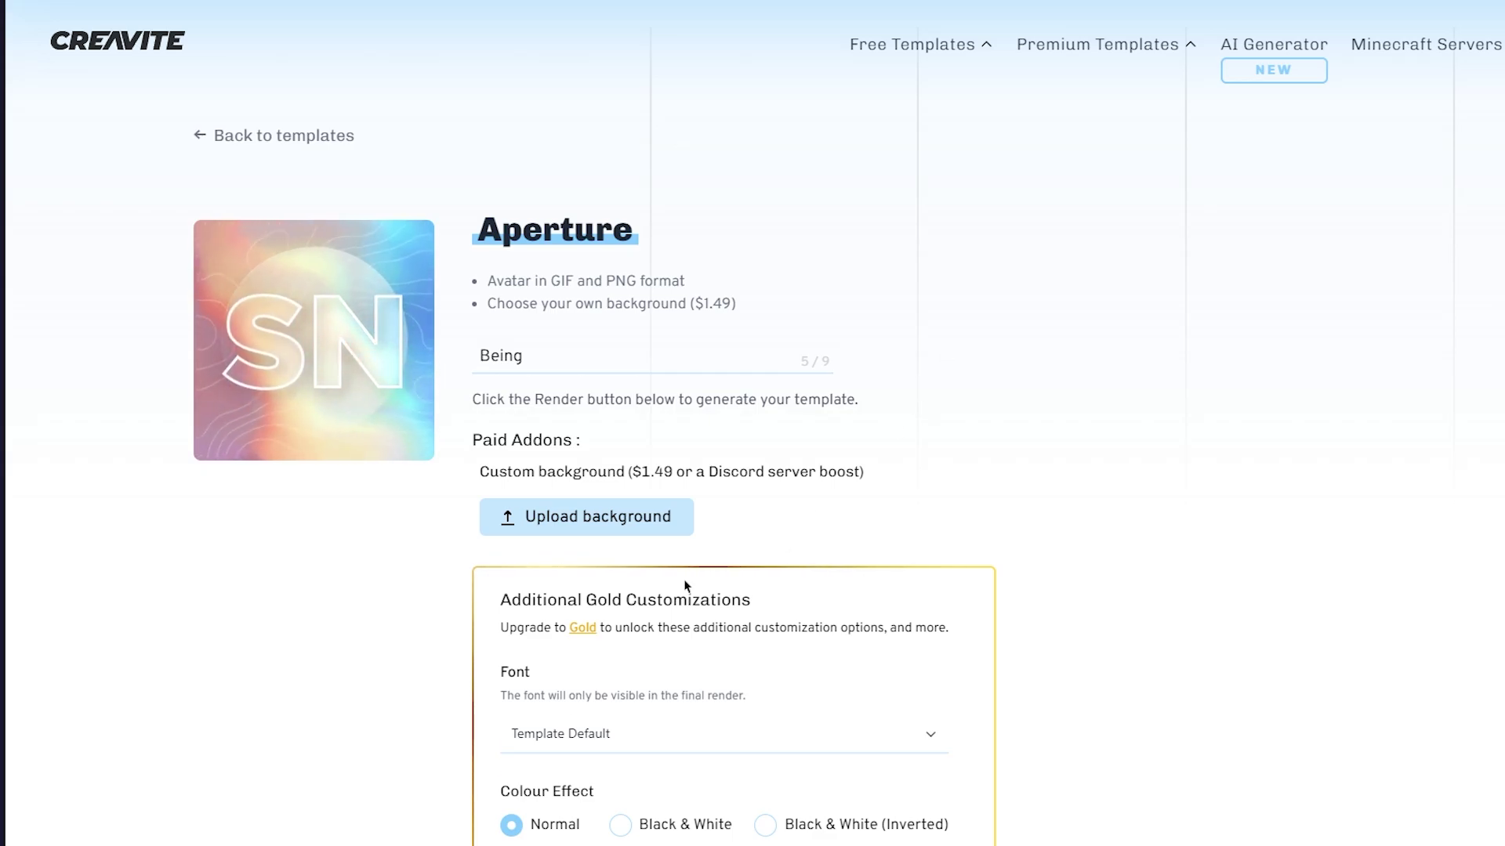
scroll(1036, 642, "down", 5)
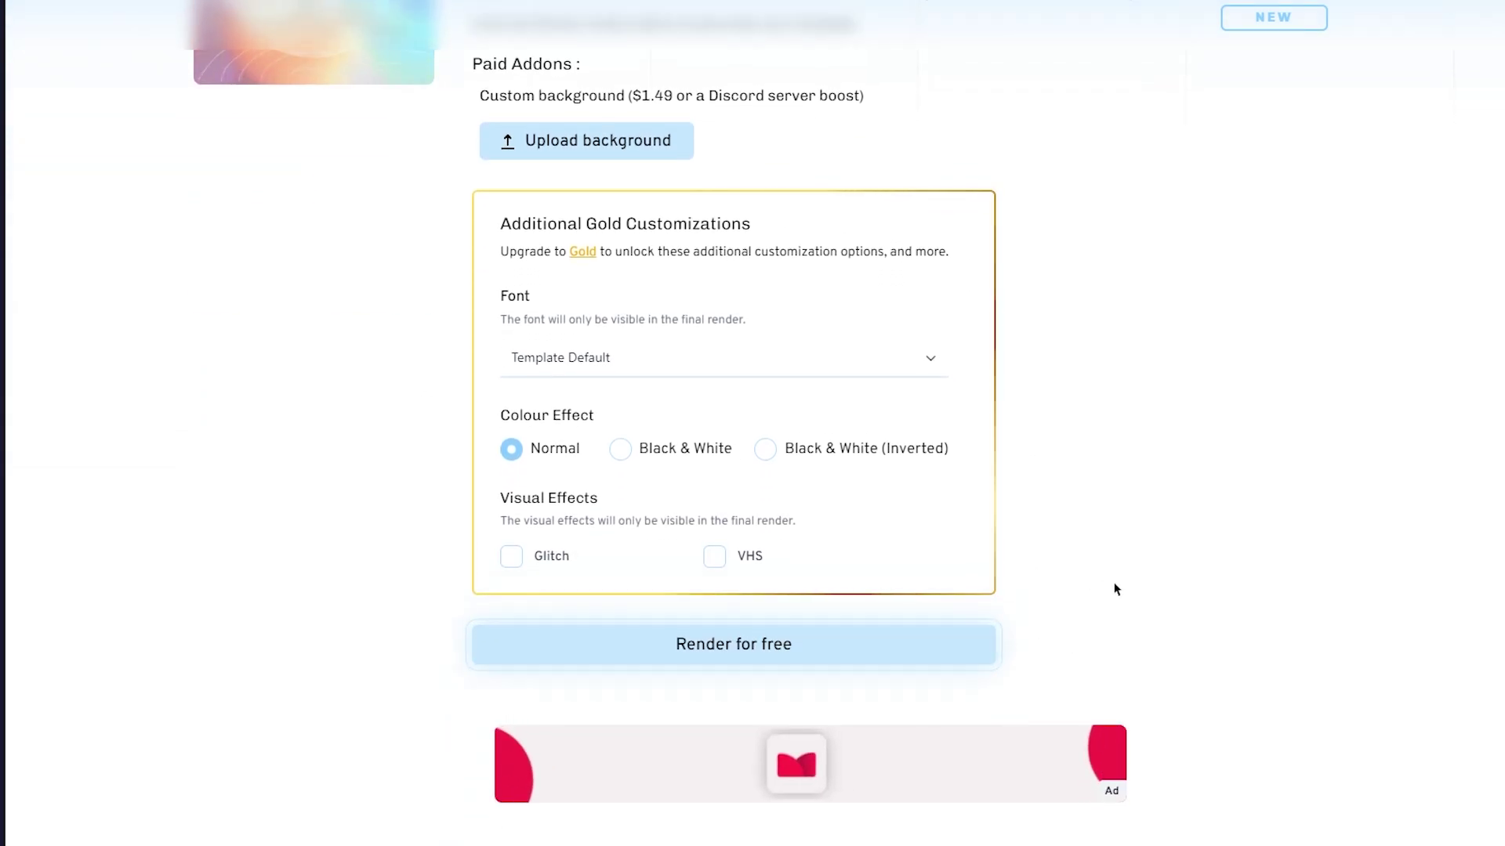
left_click(738, 654)
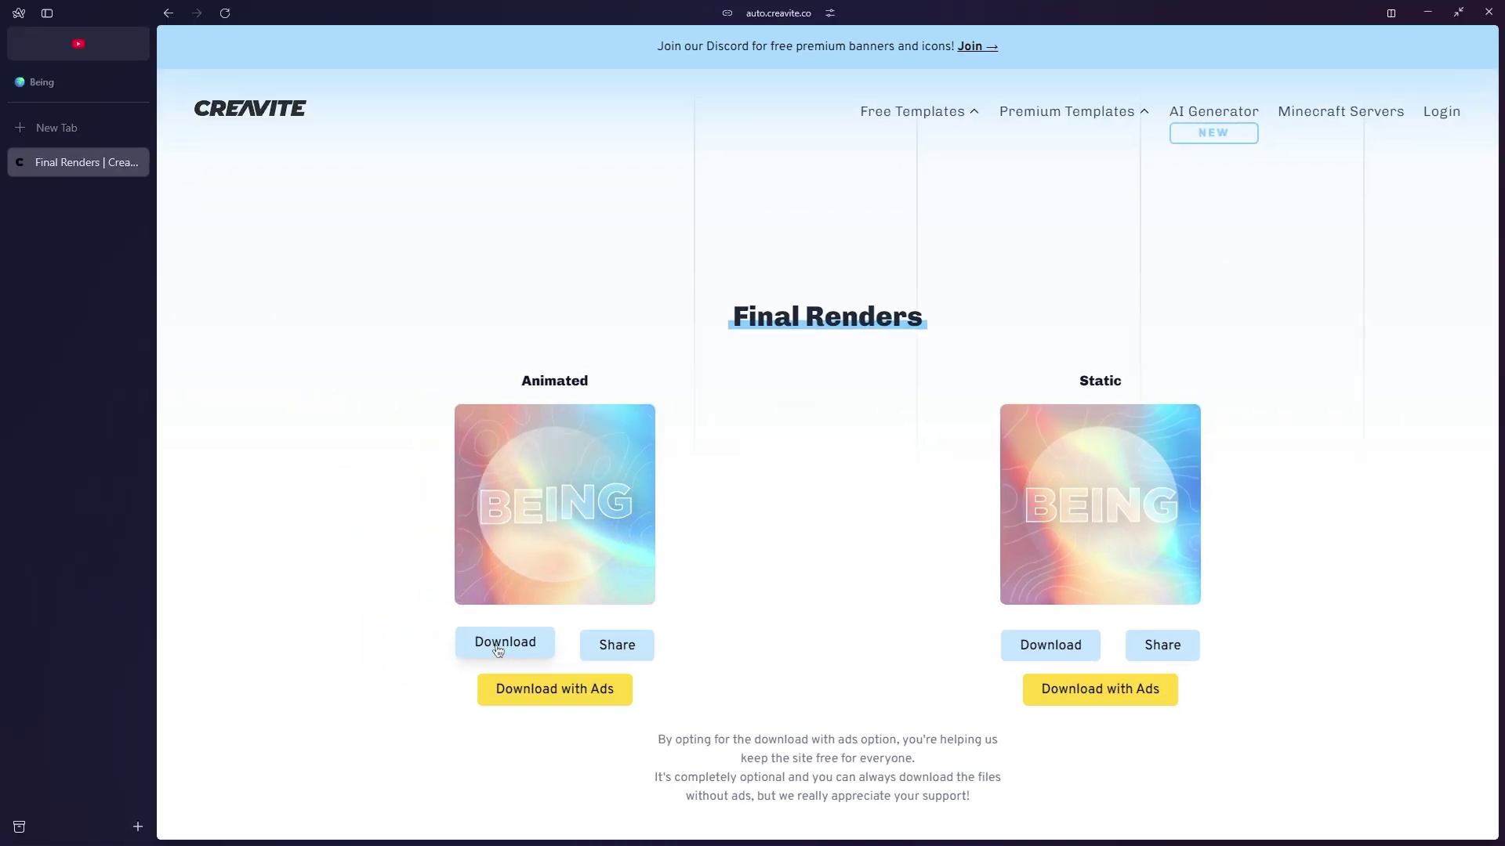
left_click(498, 652)
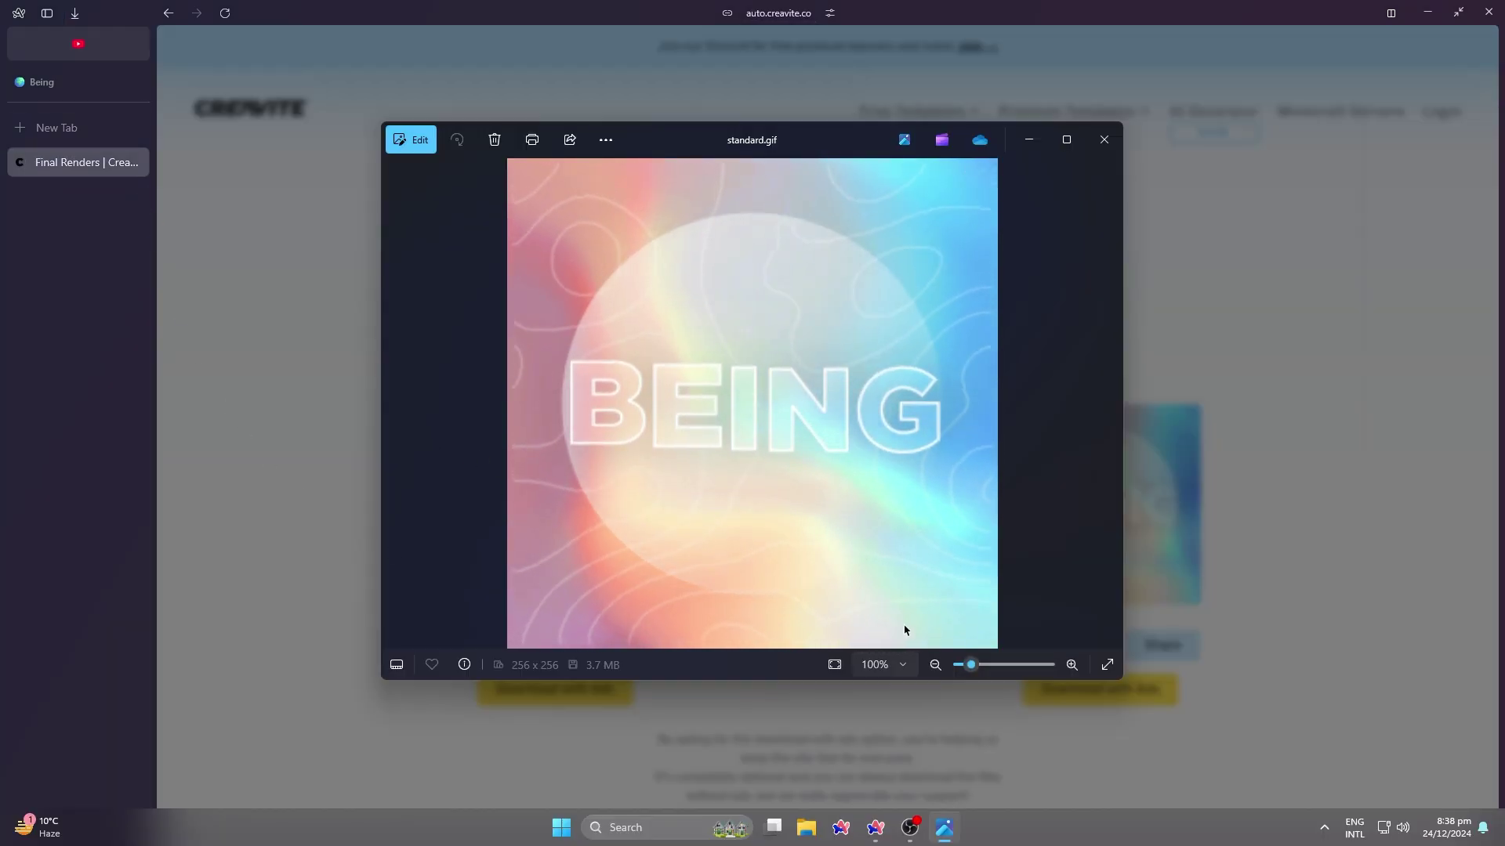
left_click_drag(971, 672, 964, 672)
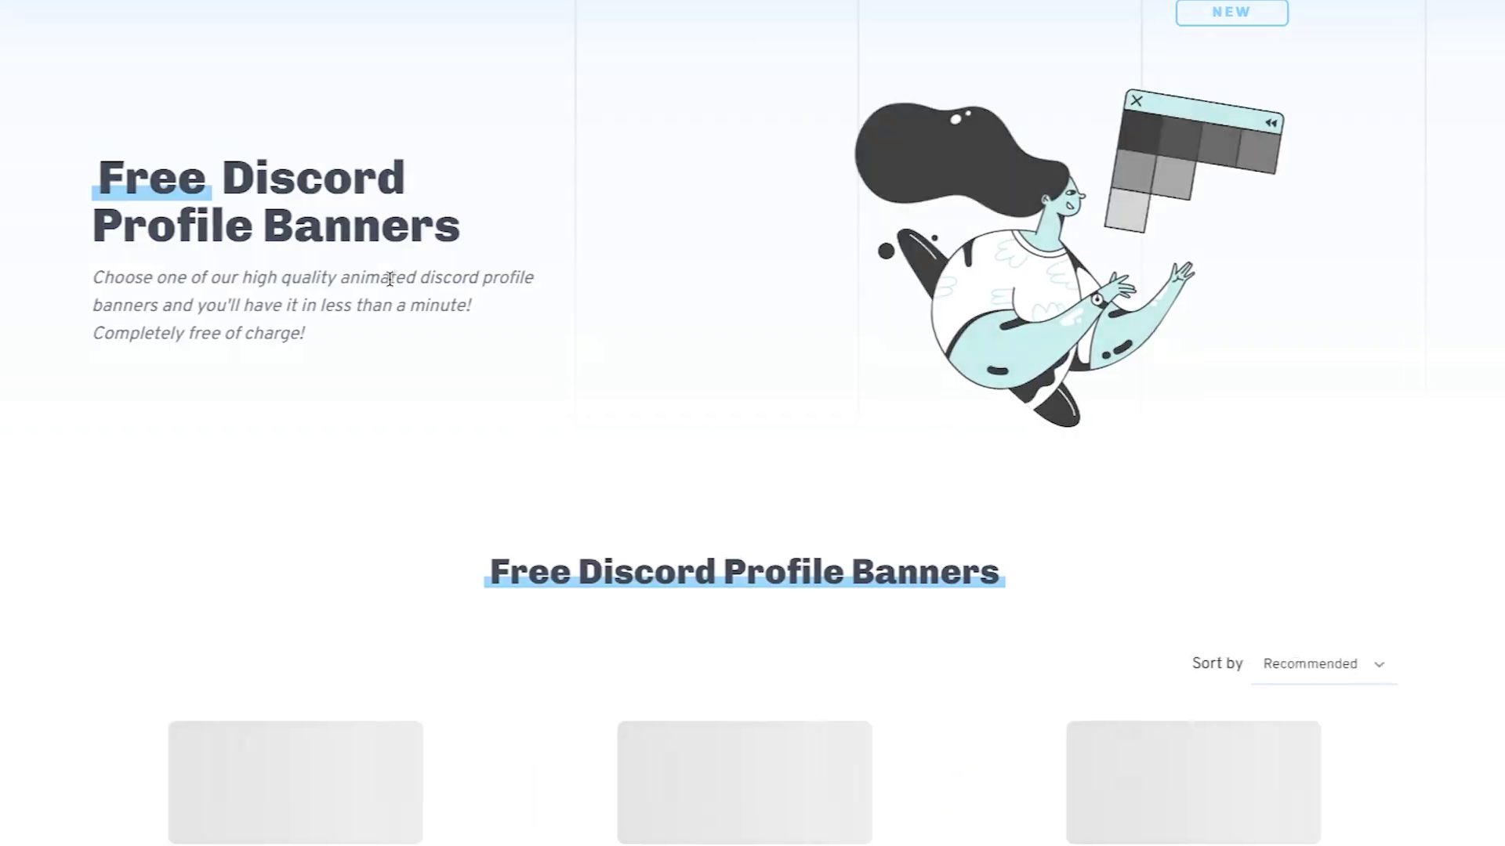
Step: Open the Viewfinder banner template, name it 'Being', and preview it on the Discord profile mockup
scroll(539, 425, "down", 3)
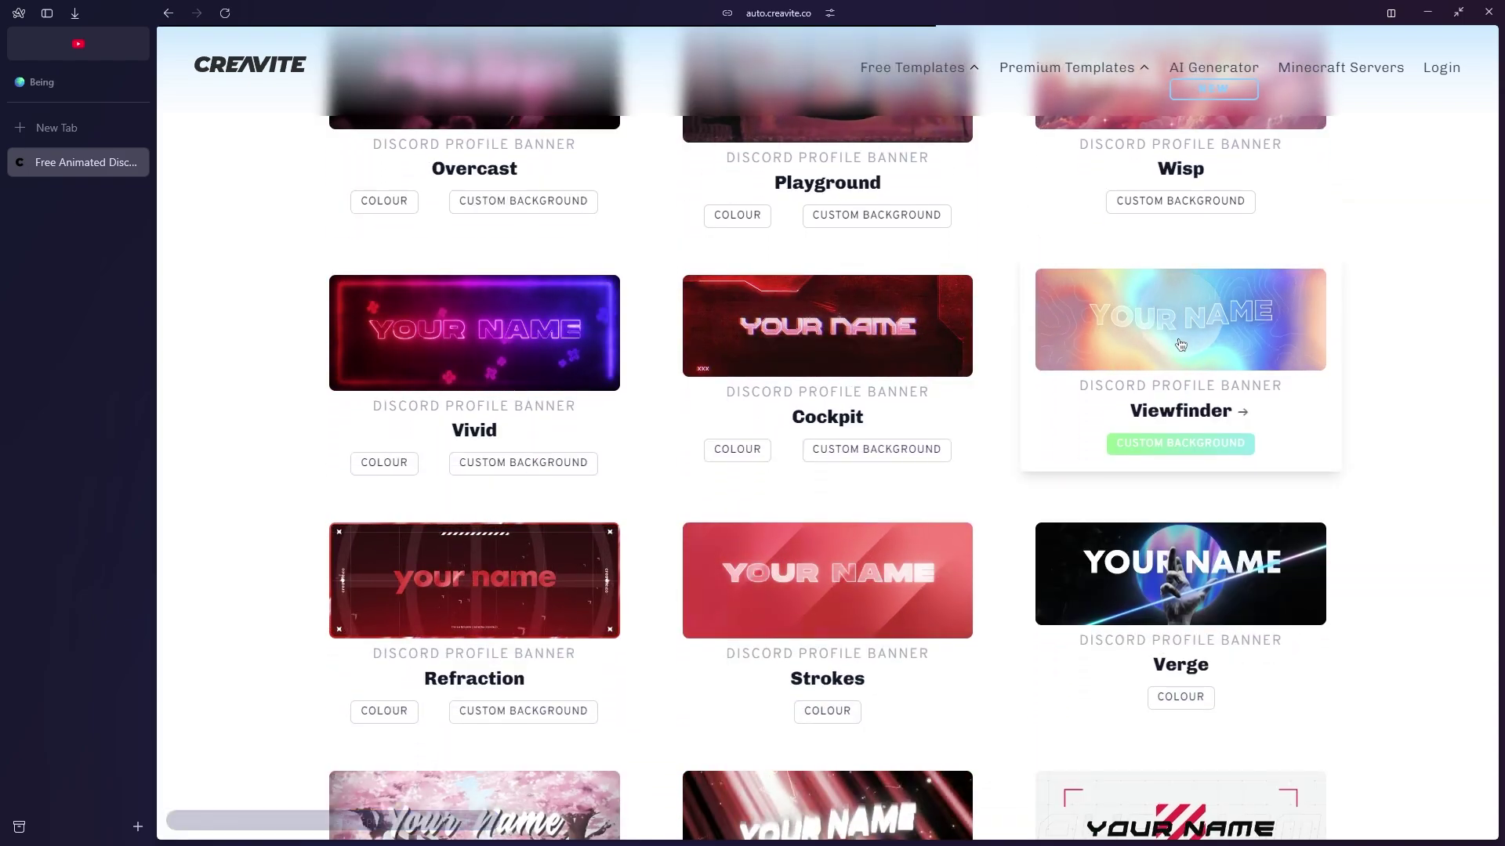
left_click(1176, 345)
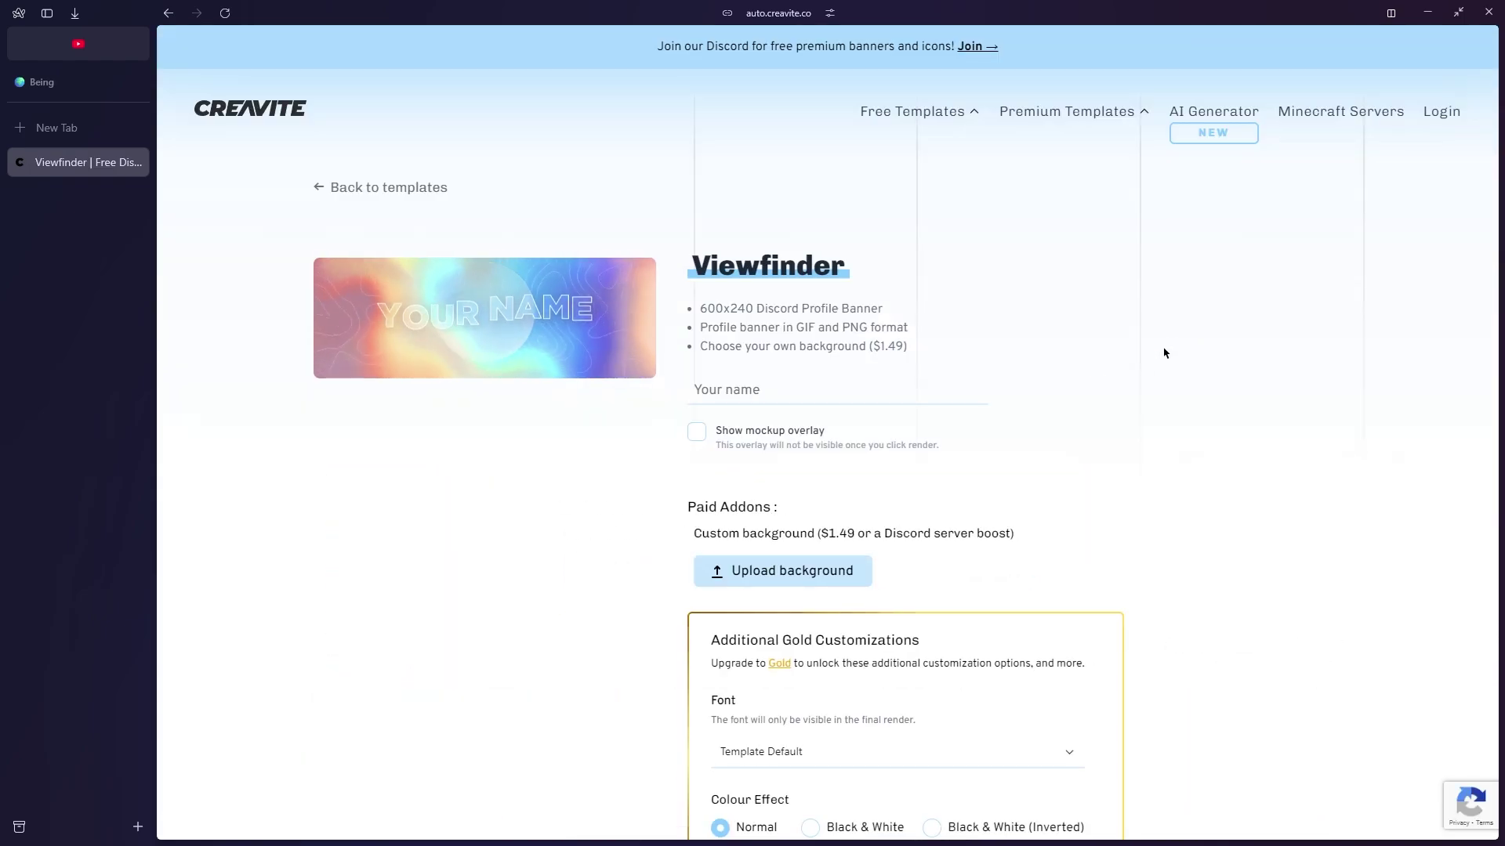
left_click(866, 389)
type("Being")
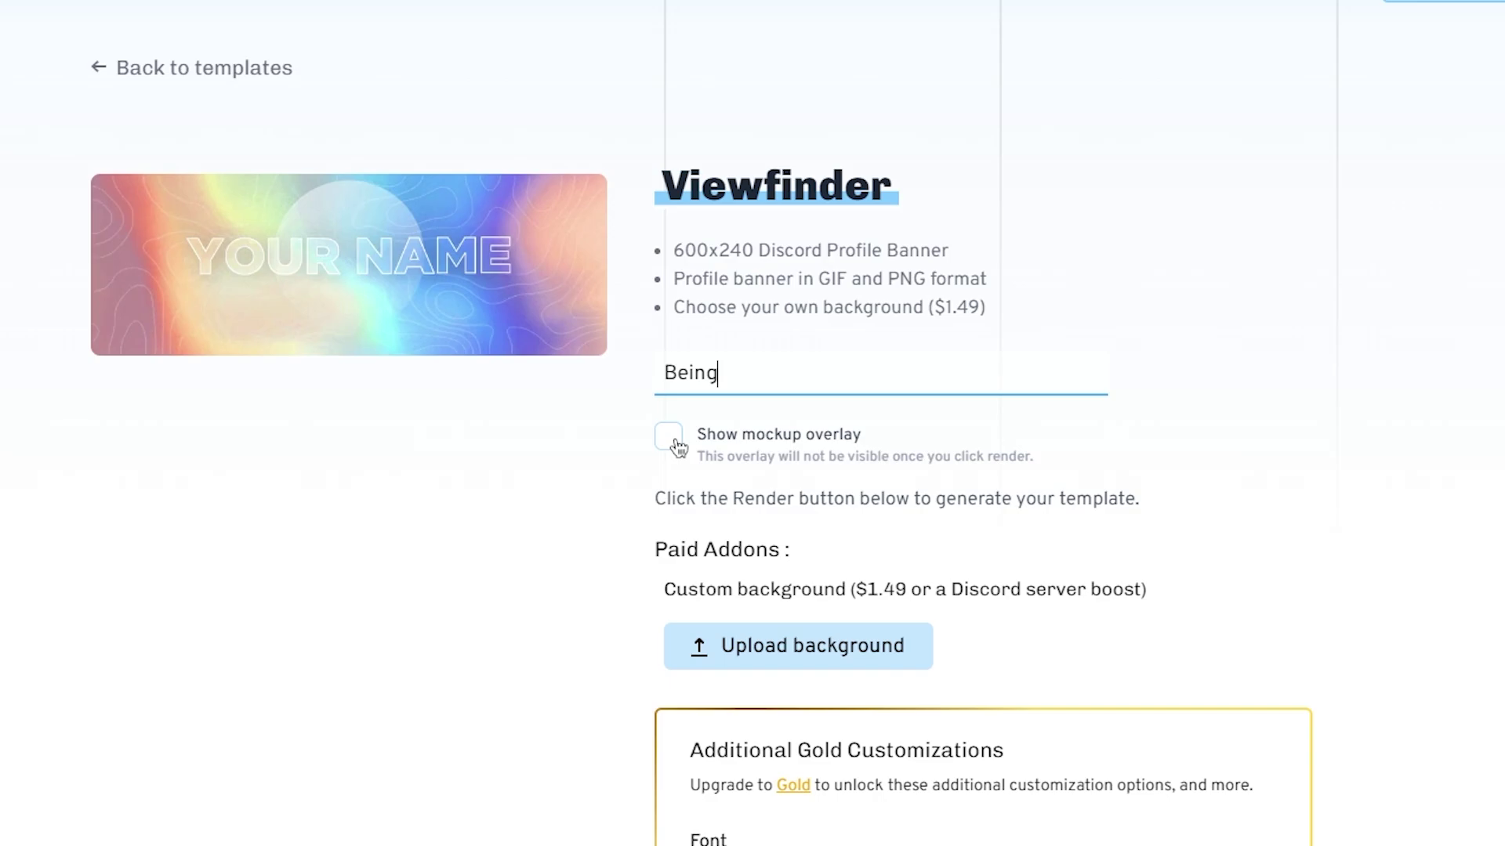
left_click(675, 442)
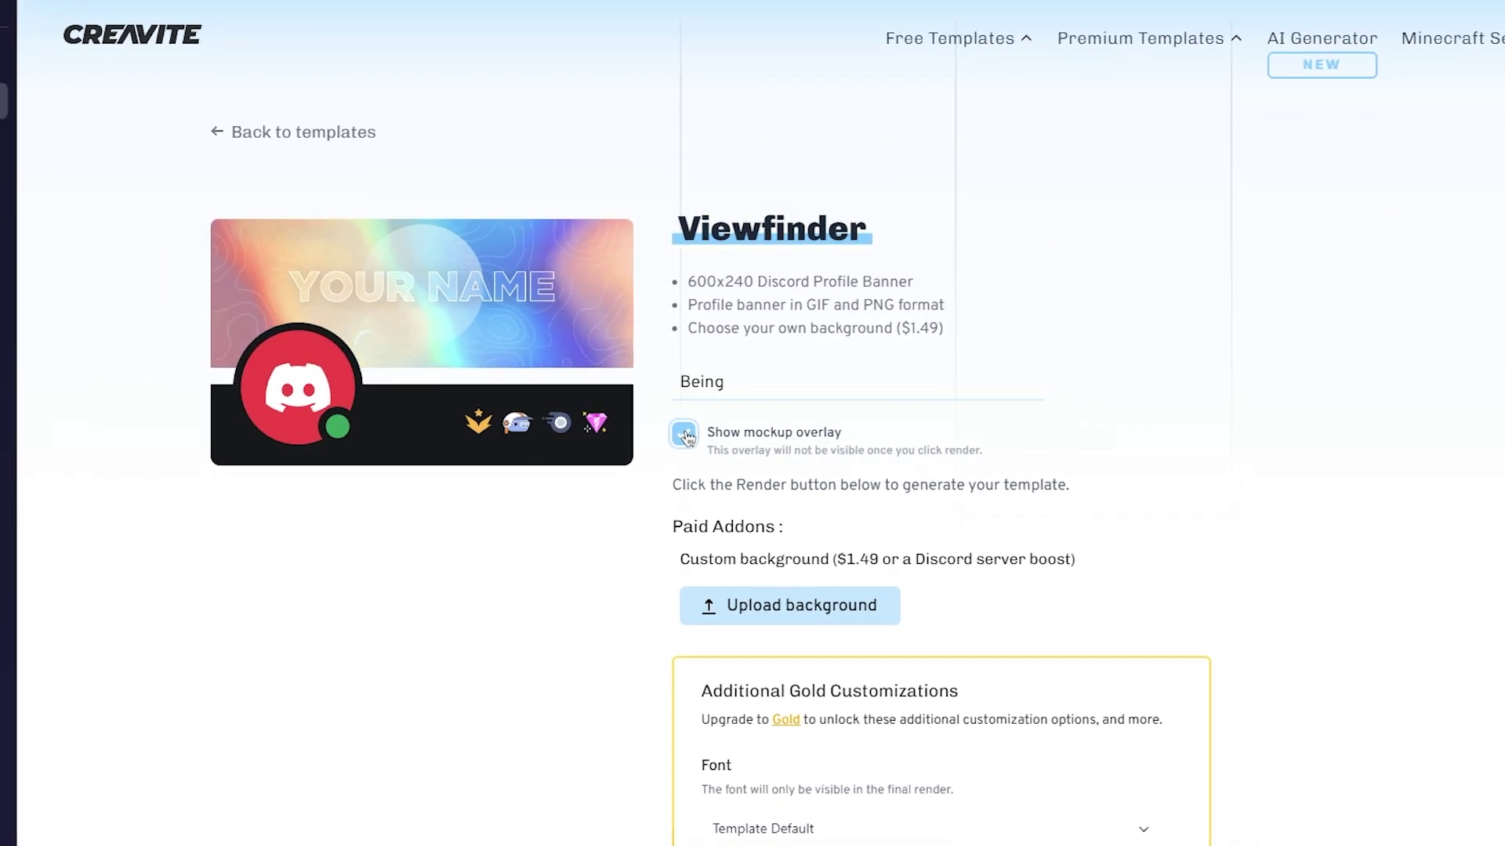
Step: Hide the mockup overlay and download the animated BEING Viewfinder banner as a GIF
left_click(680, 437)
scroll(1105, 485, "down", 5)
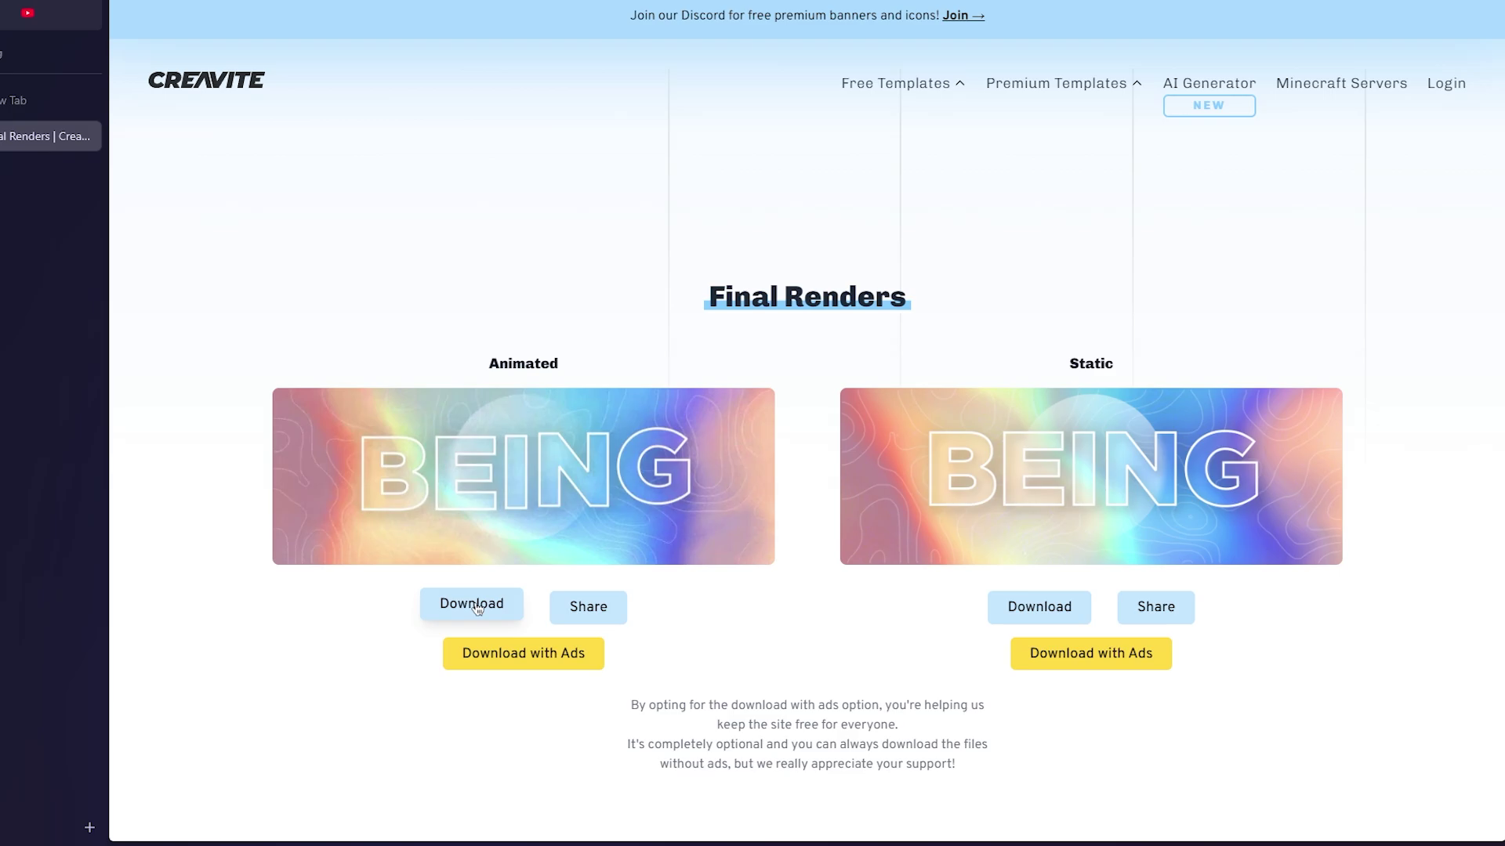
left_click(514, 618)
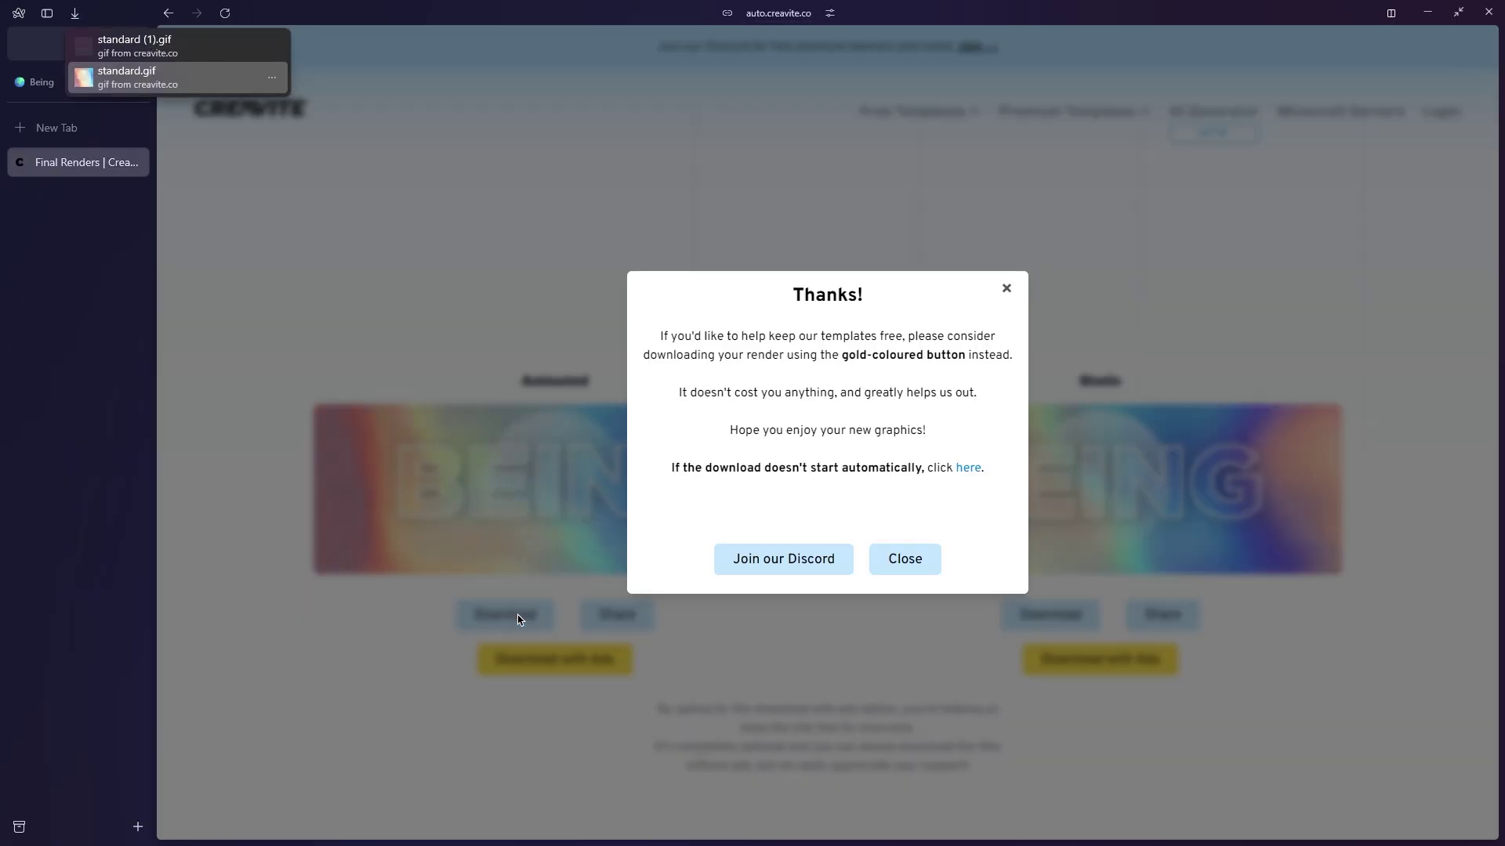